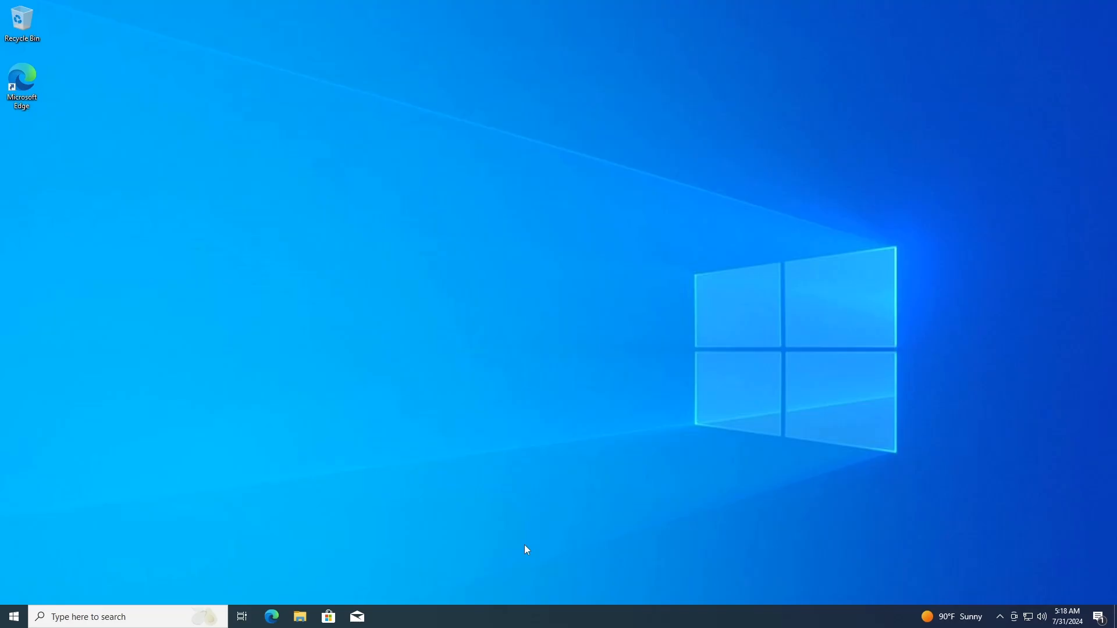
Step: Check the installed disks in Disk Management without initializing Disk 1, and close it
right_click(15, 617)
left_click(83, 402)
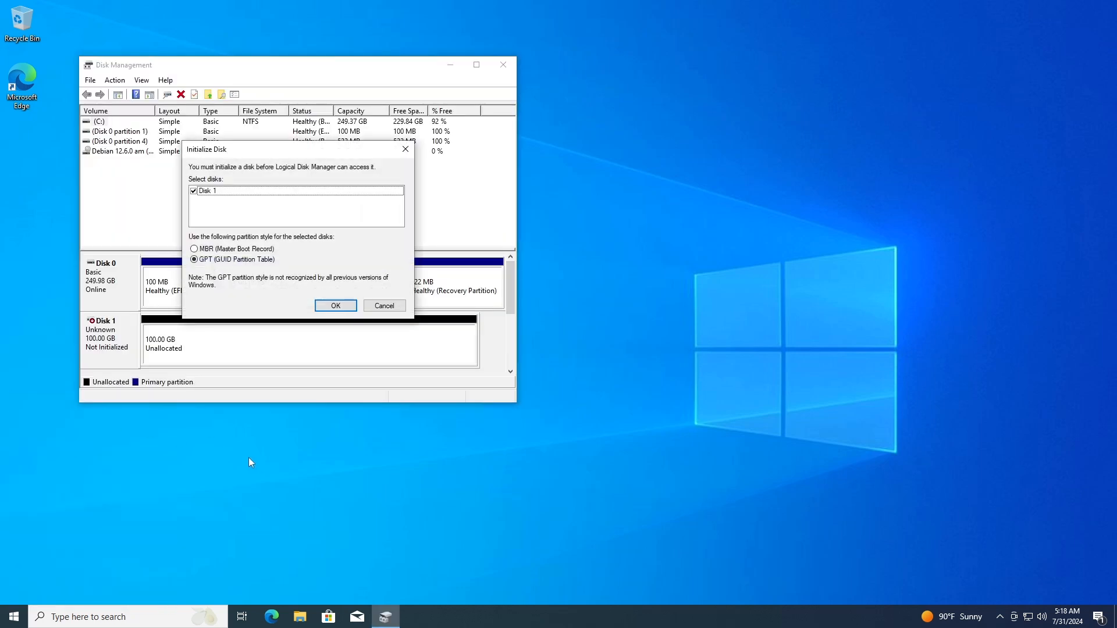
left_click(389, 308)
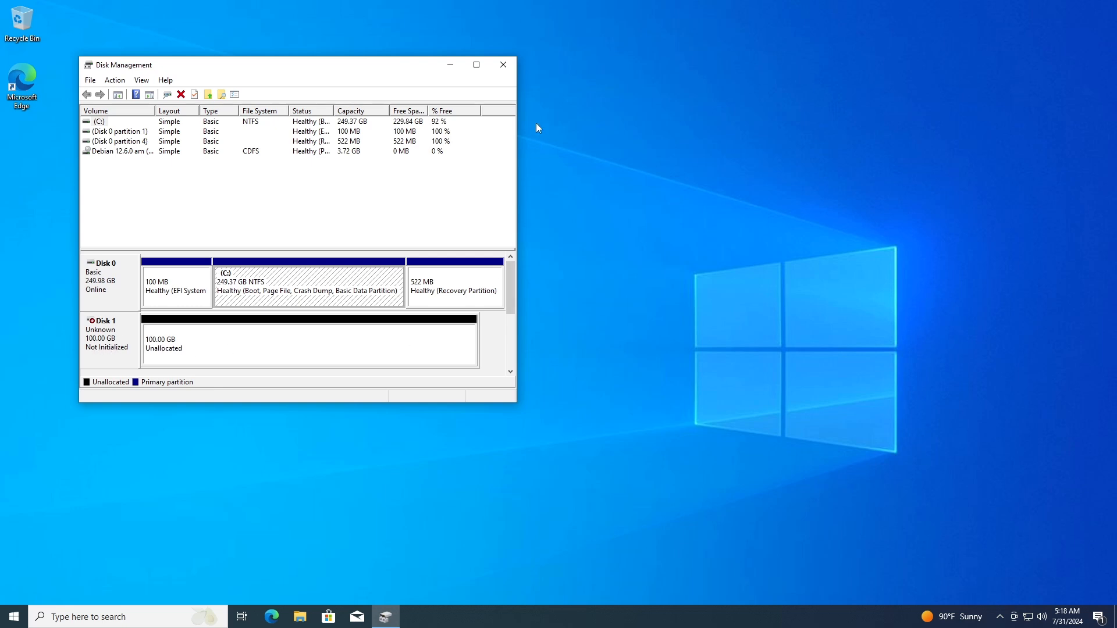
left_click(503, 65)
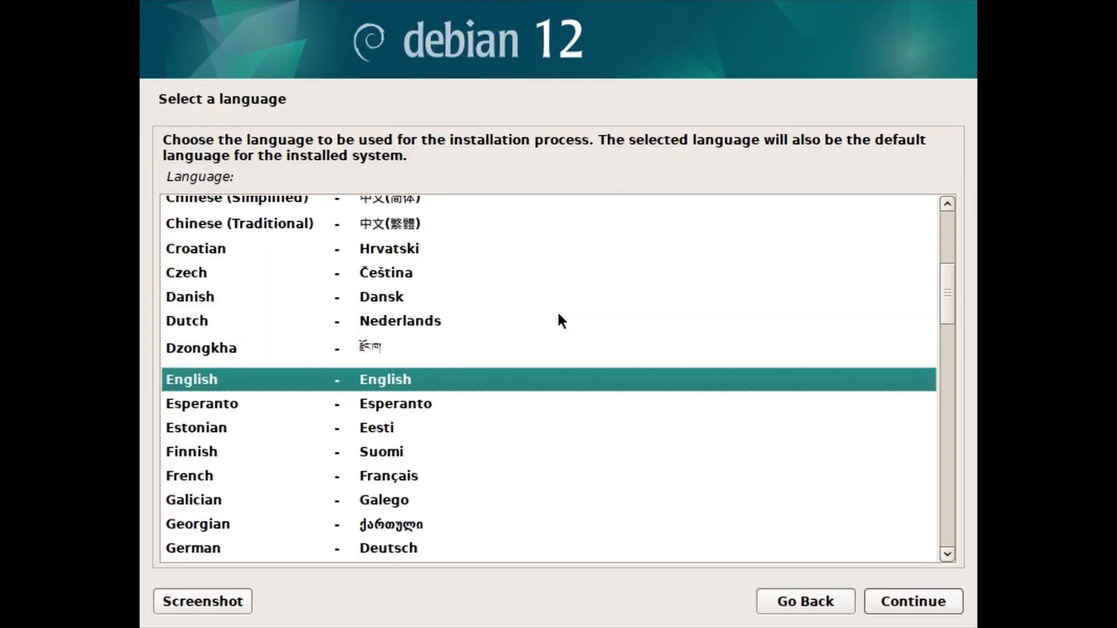
Step: Choose English as the installation language, accept the default location, and use the American English keymap
left_click(880, 605)
left_click(880, 605)
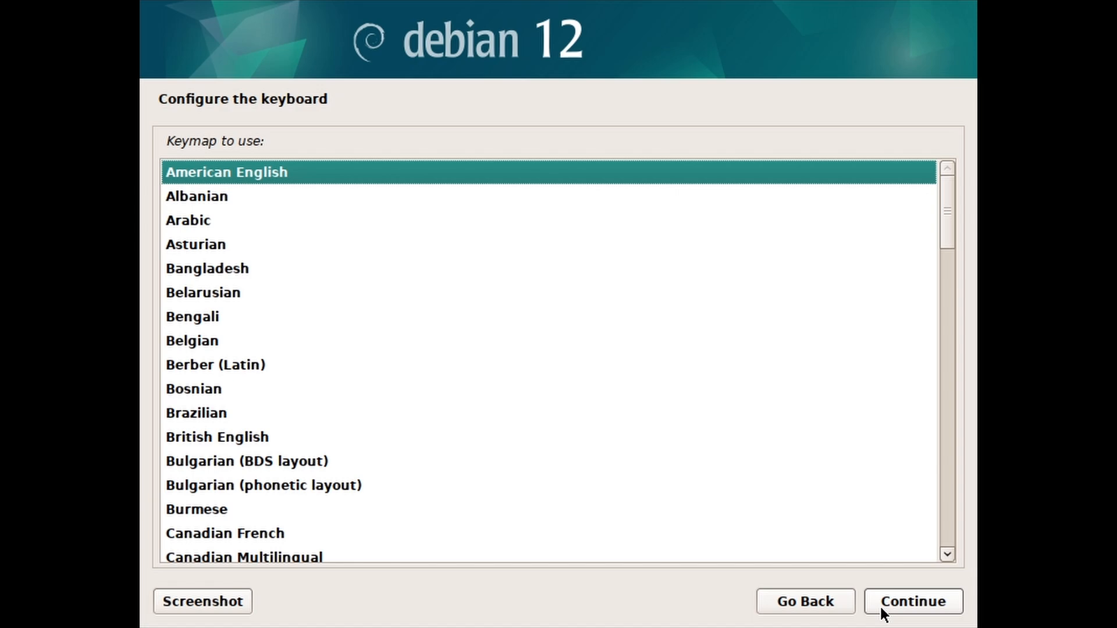
left_click(879, 605)
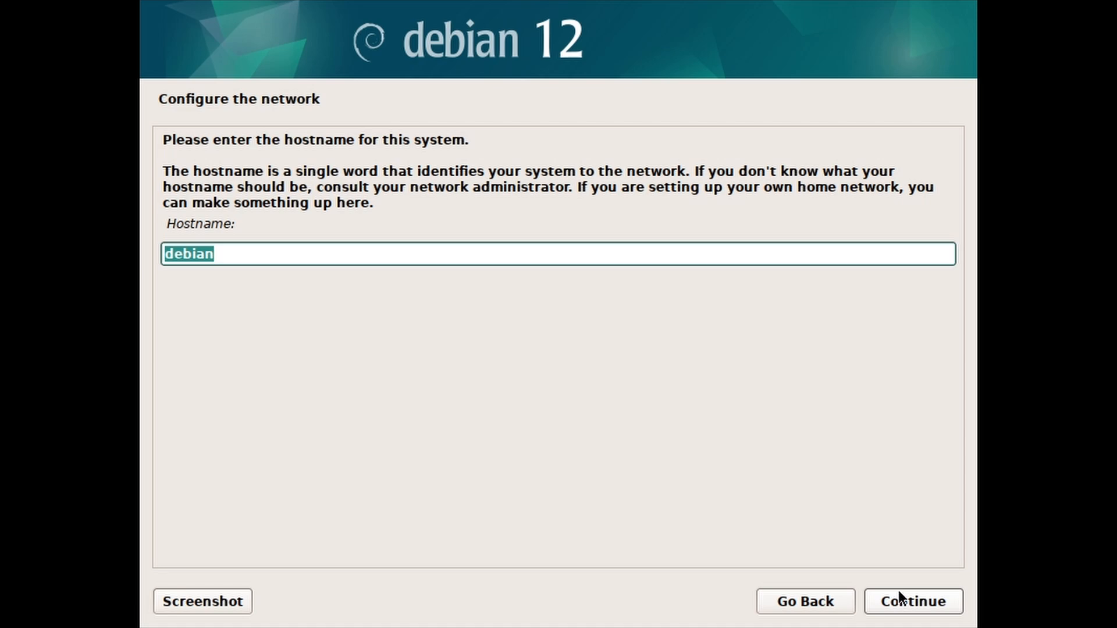
Step: Accept debian as the hostname and leave the domain name empty
left_click(872, 605)
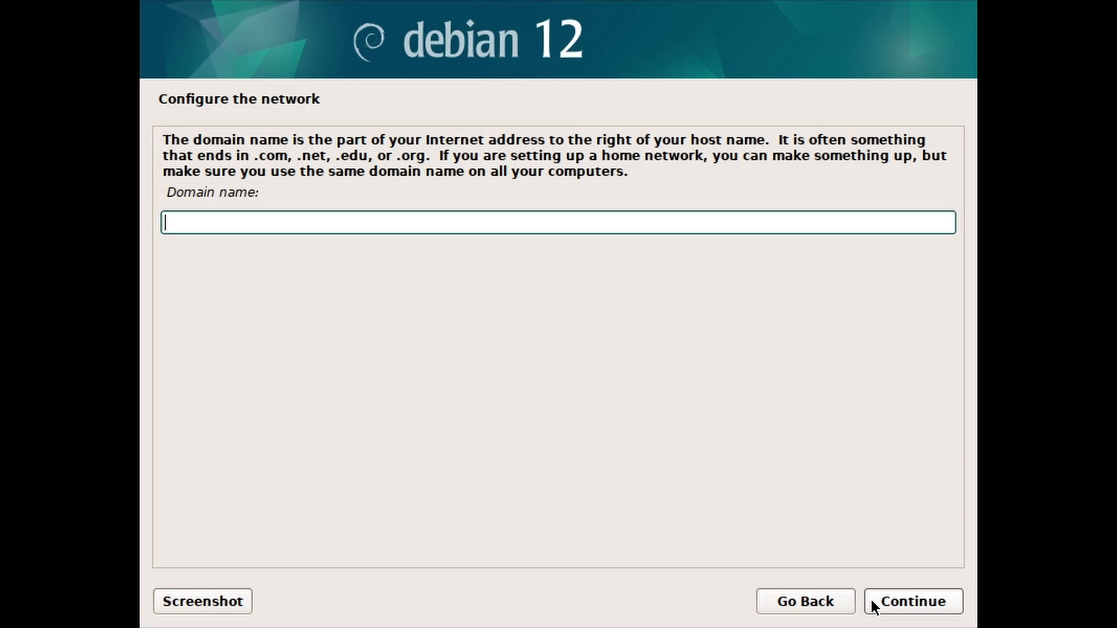
left_click(871, 601)
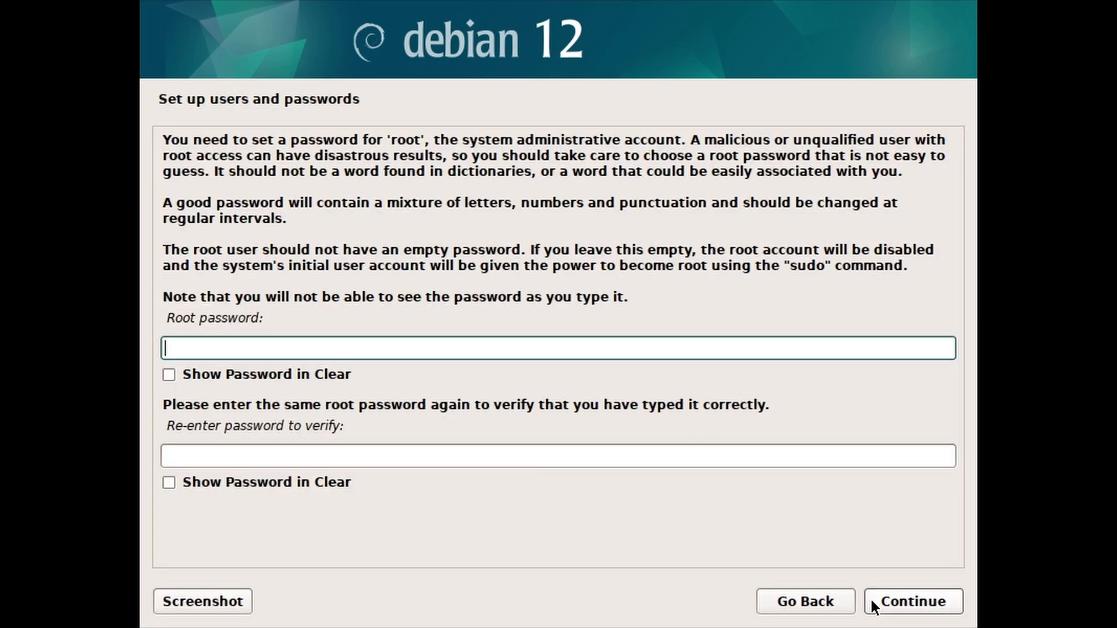
Step: Enter the root password, repeat it for verification, and submit it
type("••••")
left_click(801, 464)
type("••••")
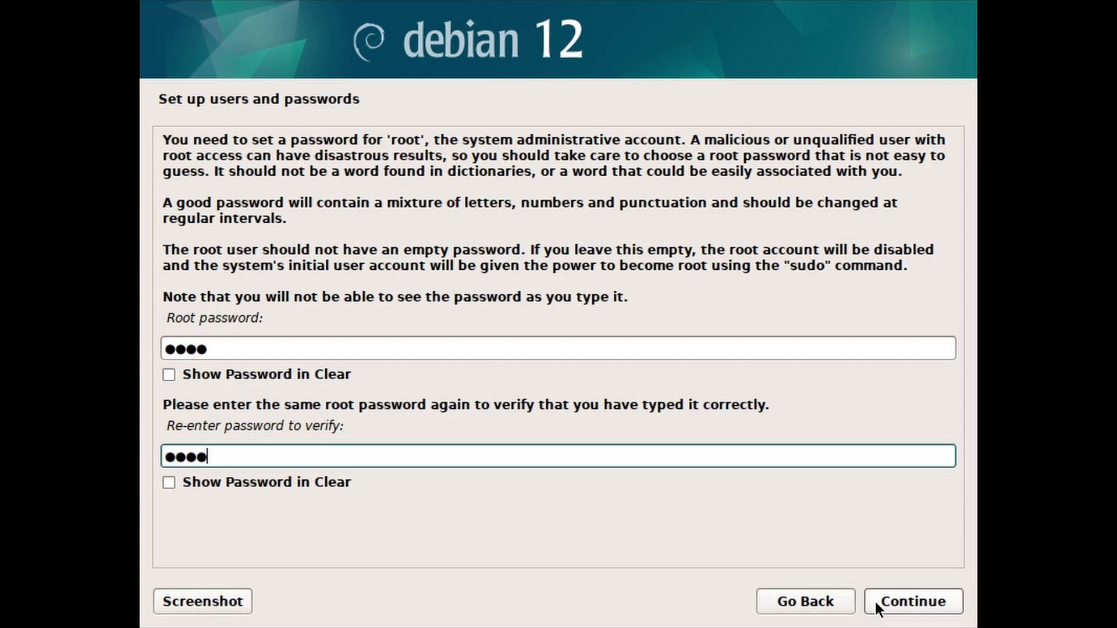
left_click(874, 600)
Step: Enter TechieTasks as the new user's full name and accept techietasks as the account username
type("TechieTasks")
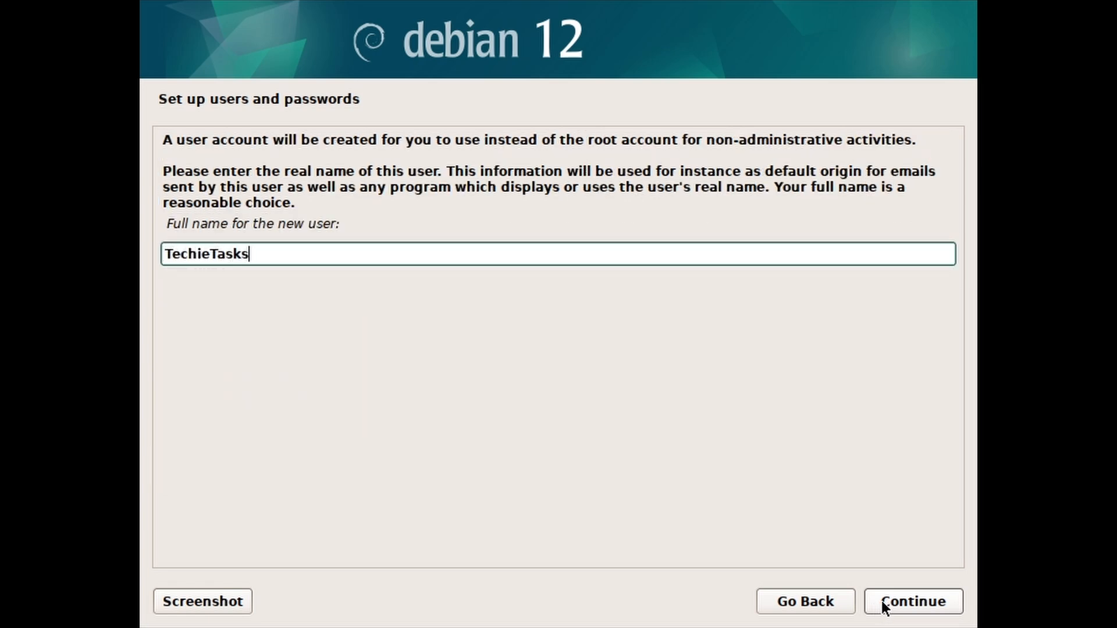
left_click(878, 599)
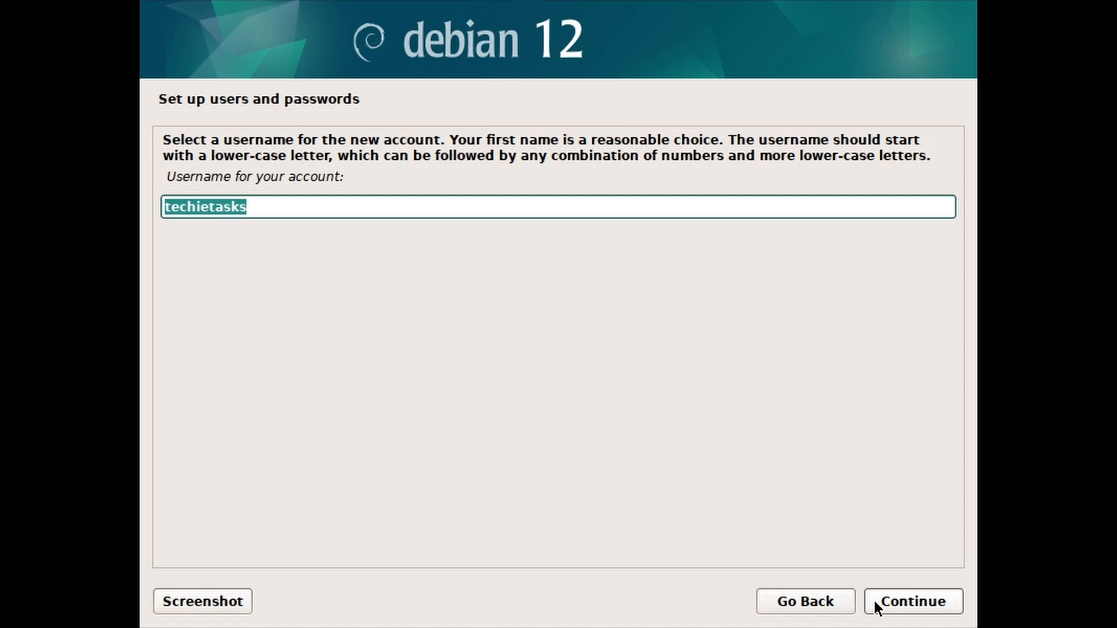
left_click(875, 602)
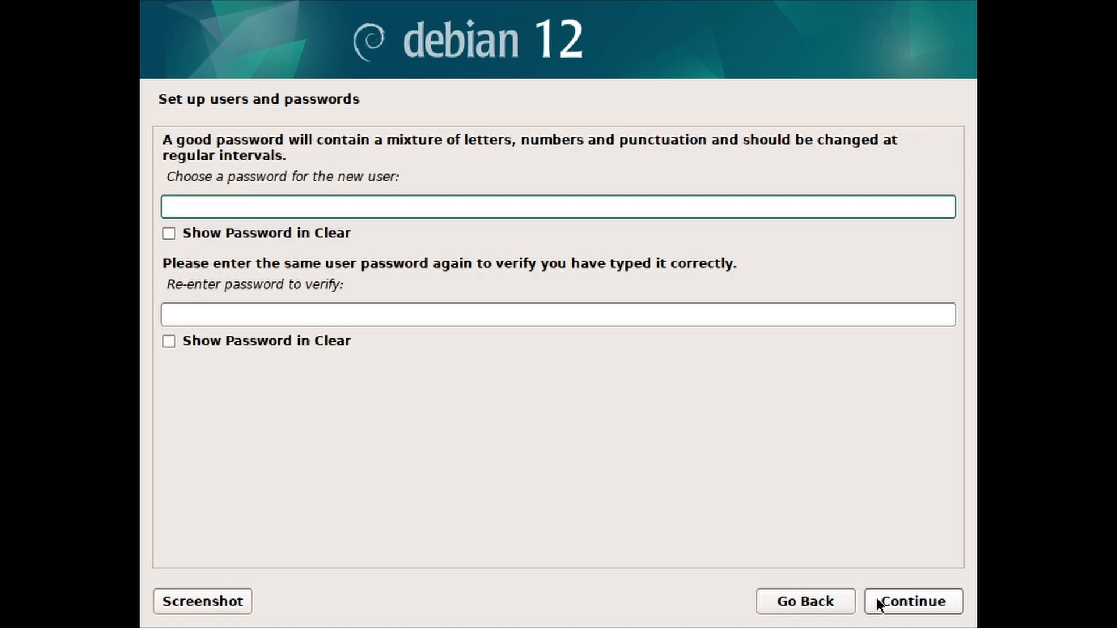
Step: Enter and verify the new user's password, and accept Eastern as the time zone
type("••••")
key("Tab")
type("••••")
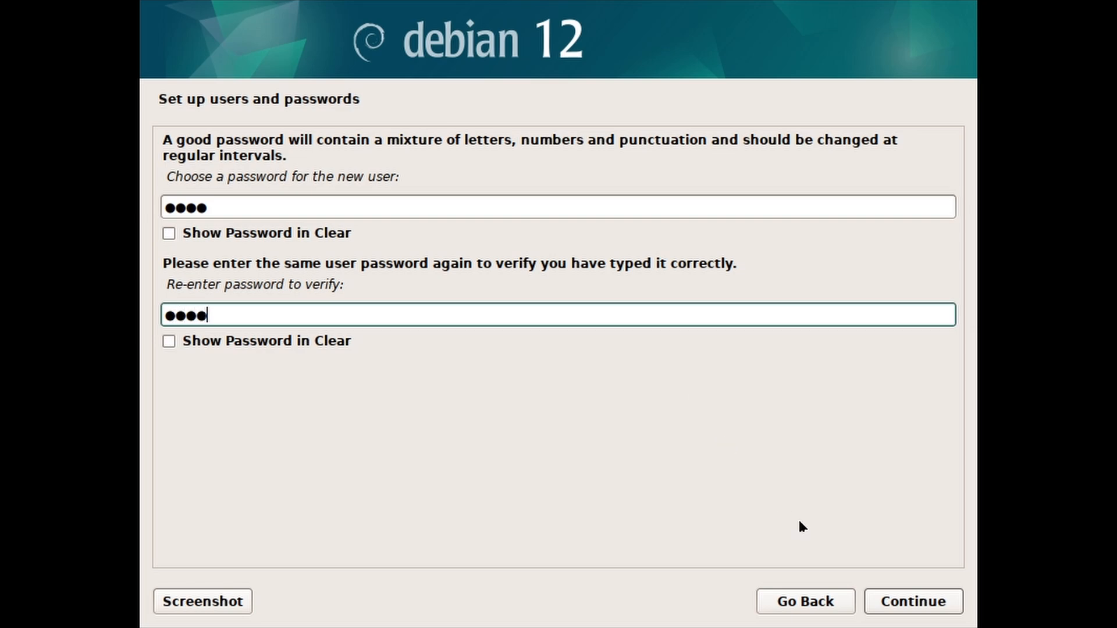
left_click(871, 603)
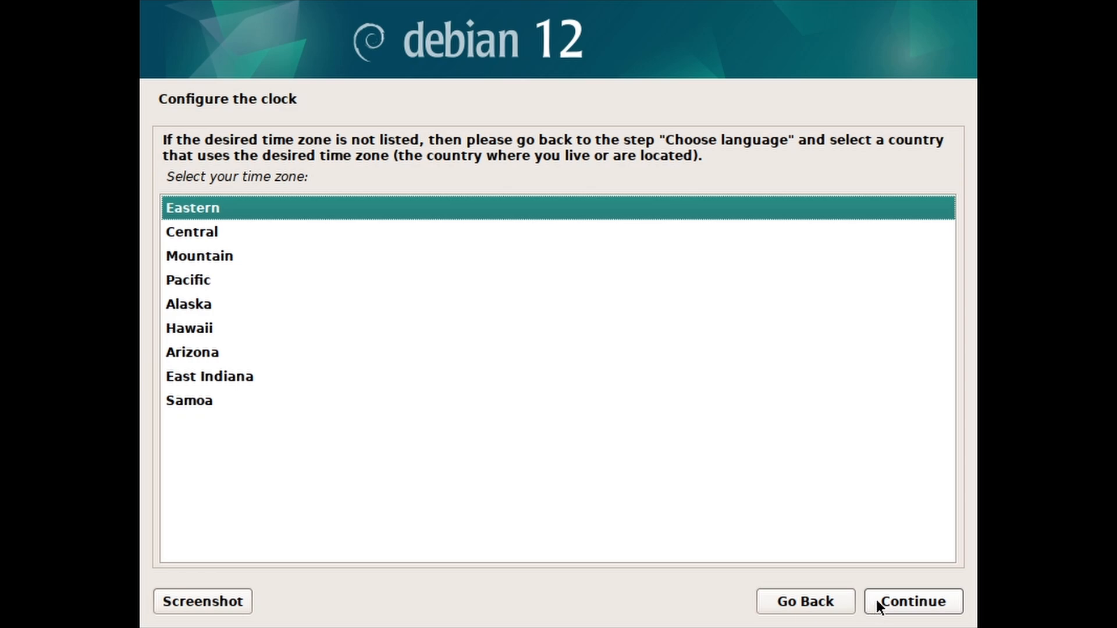
left_click(879, 604)
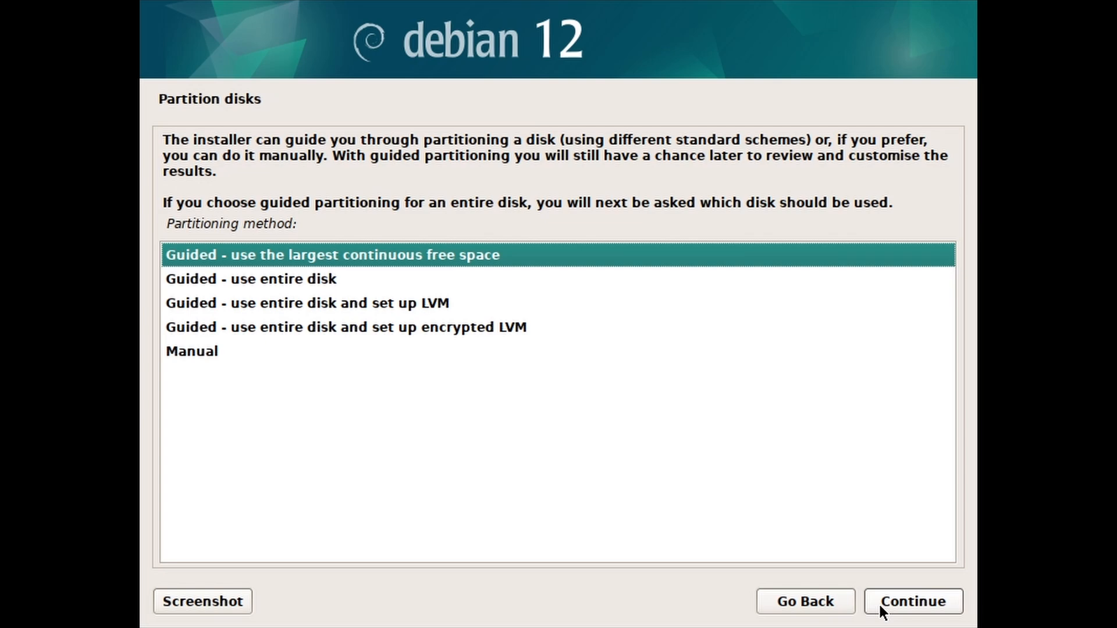
left_click(330, 281)
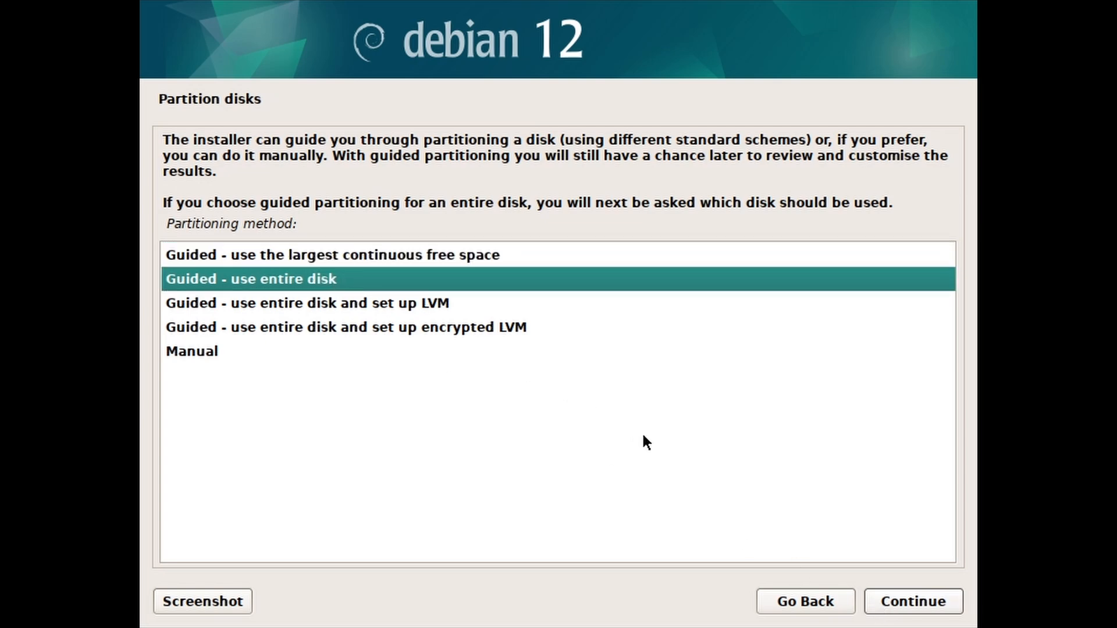
left_click(880, 605)
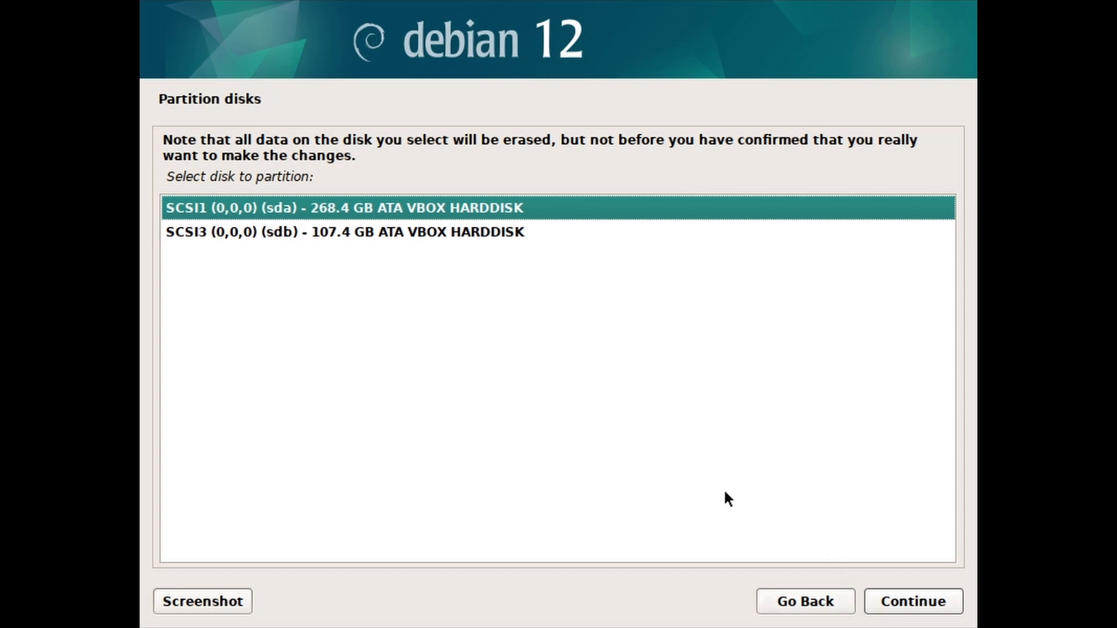
left_click(350, 231)
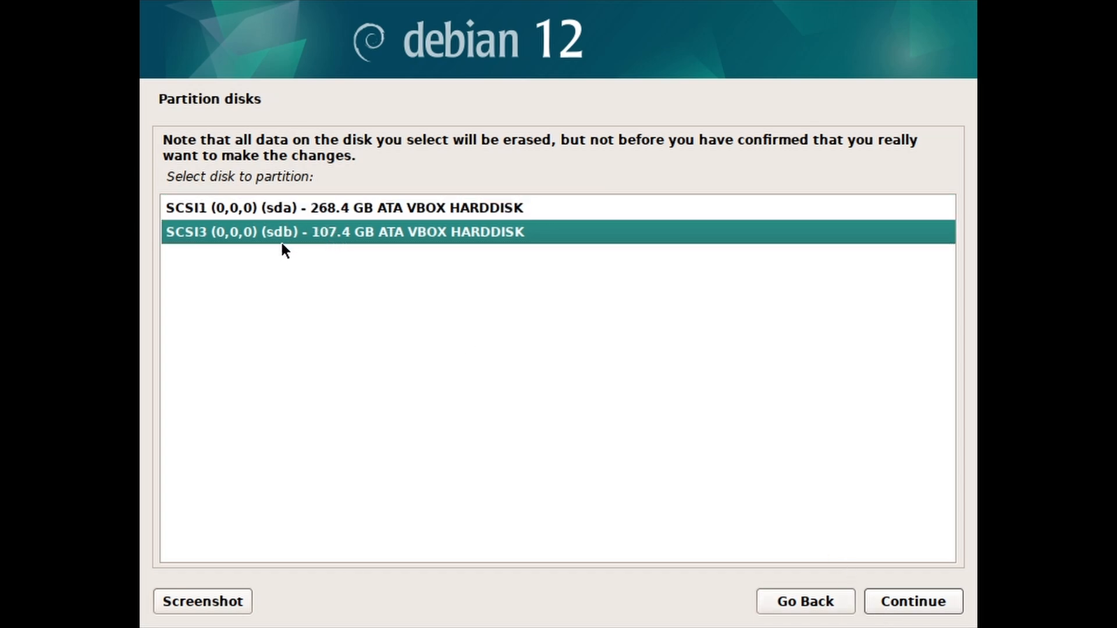
left_click(905, 604)
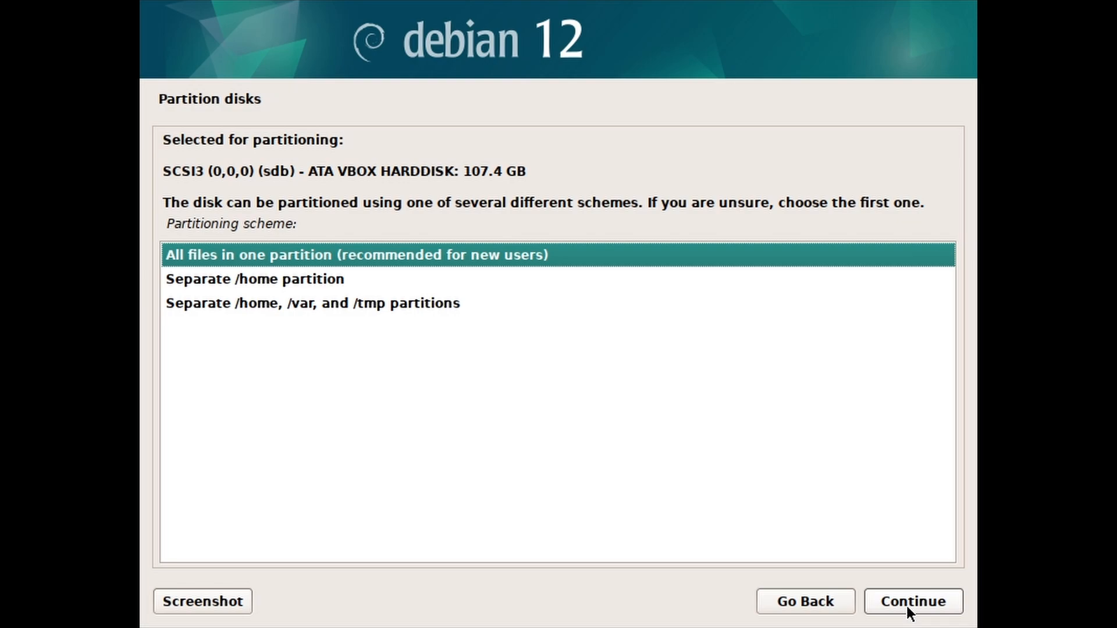
left_click(906, 604)
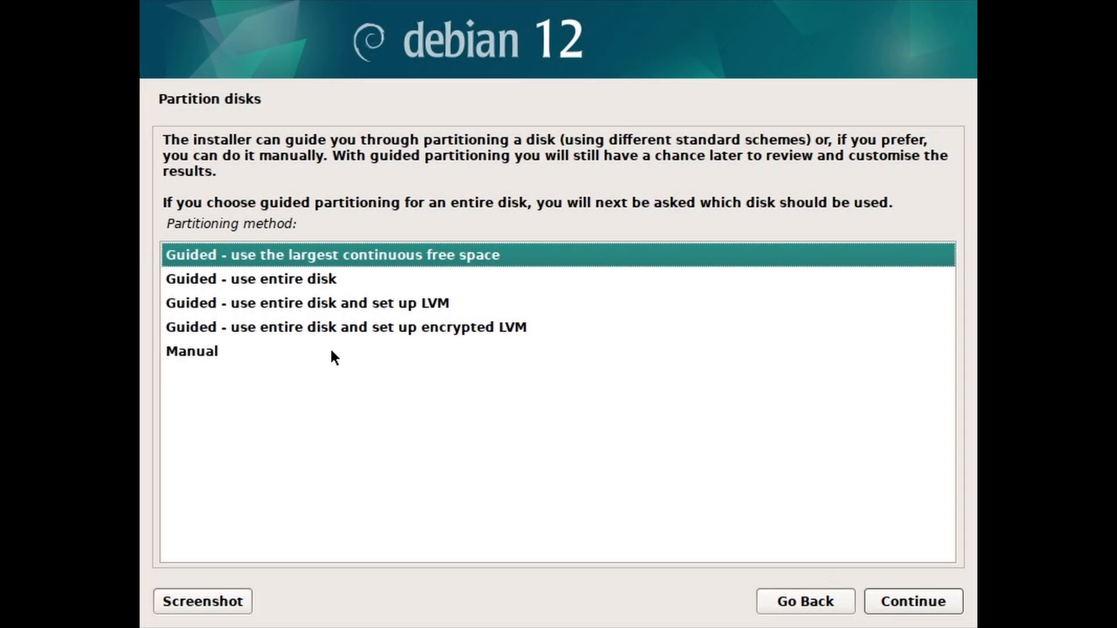
Step: Choose manual partitioning and create a new empty gpt partition table on the 107.4 GB SCSI3 (sdb) disk
left_click(332, 351)
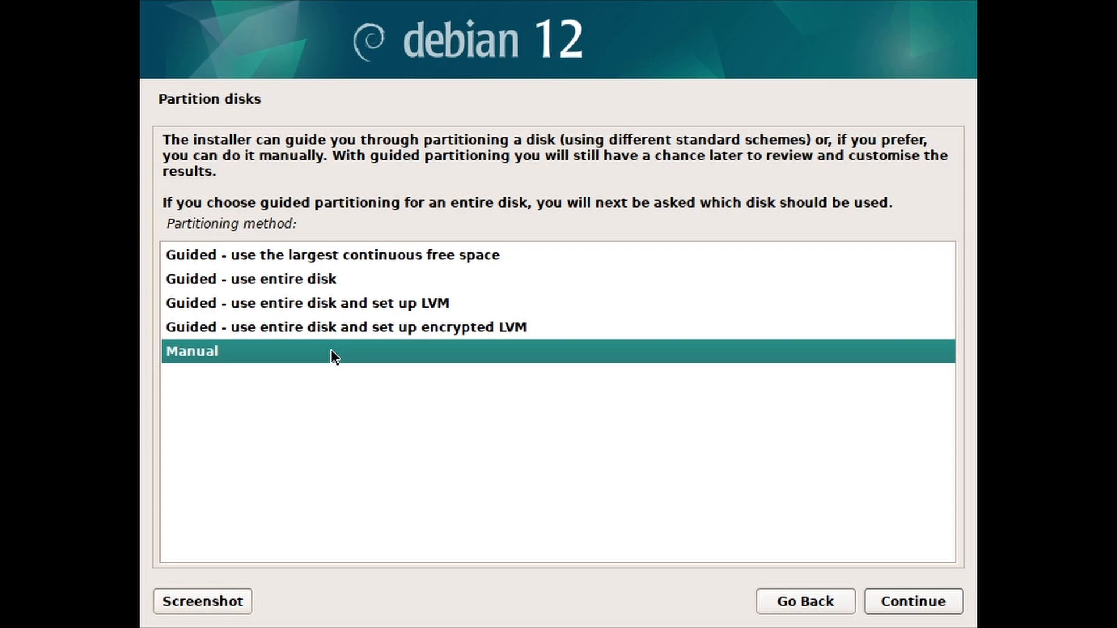
left_click(879, 603)
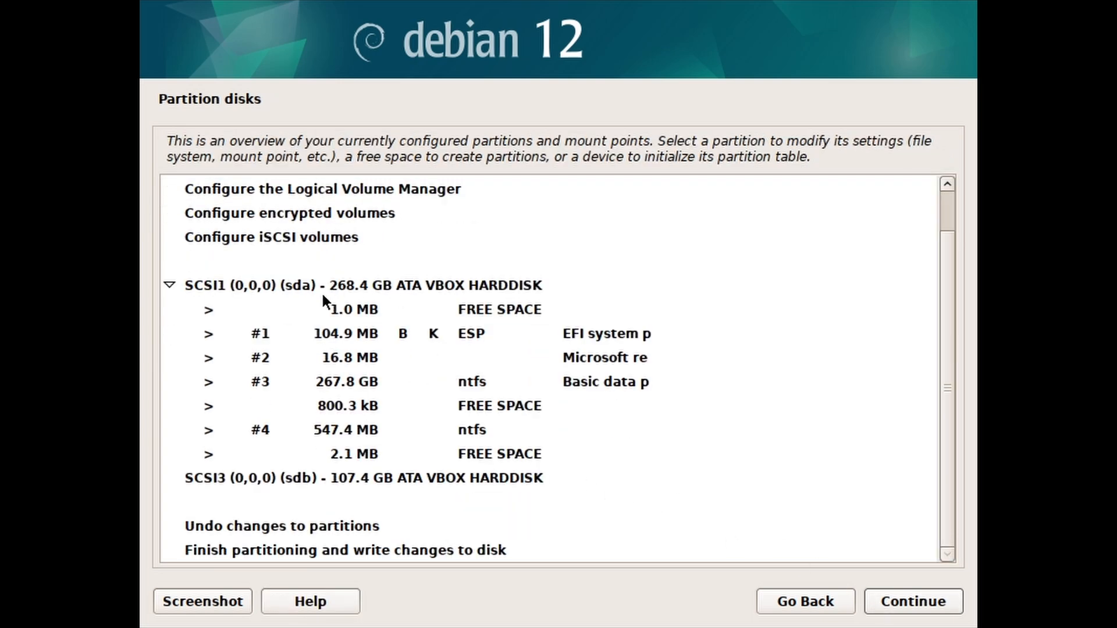
left_click(361, 482)
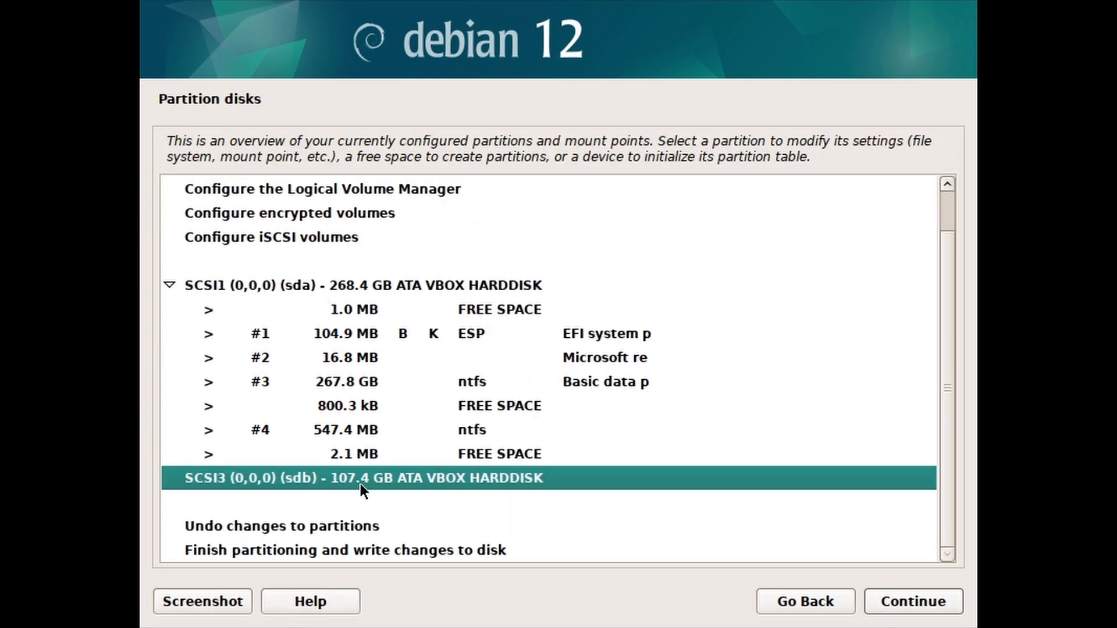
left_click(895, 603)
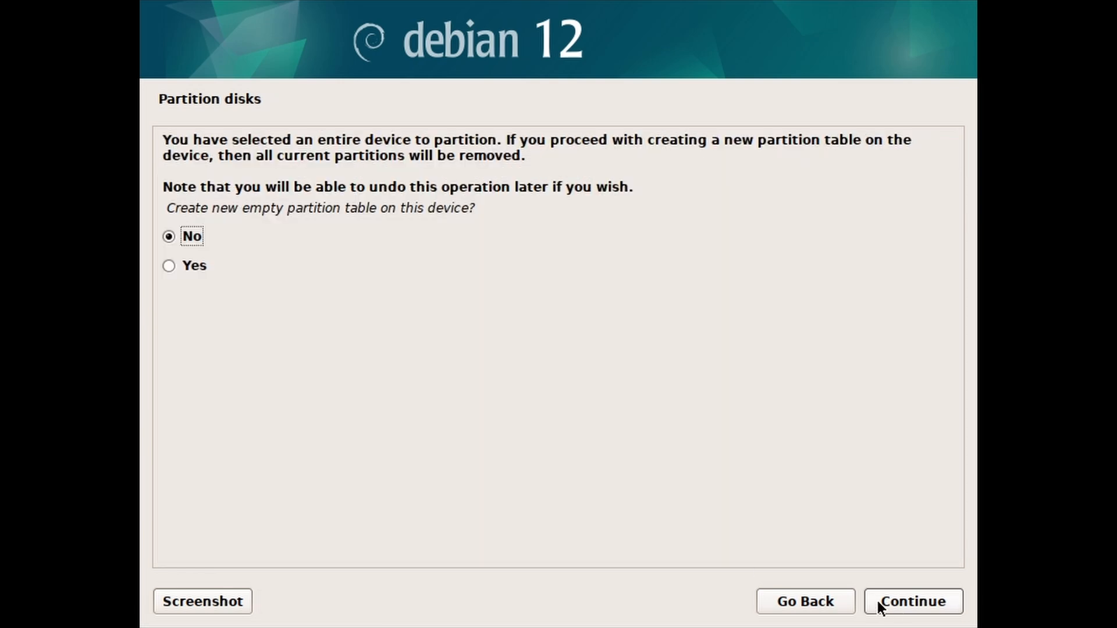
left_click(208, 265)
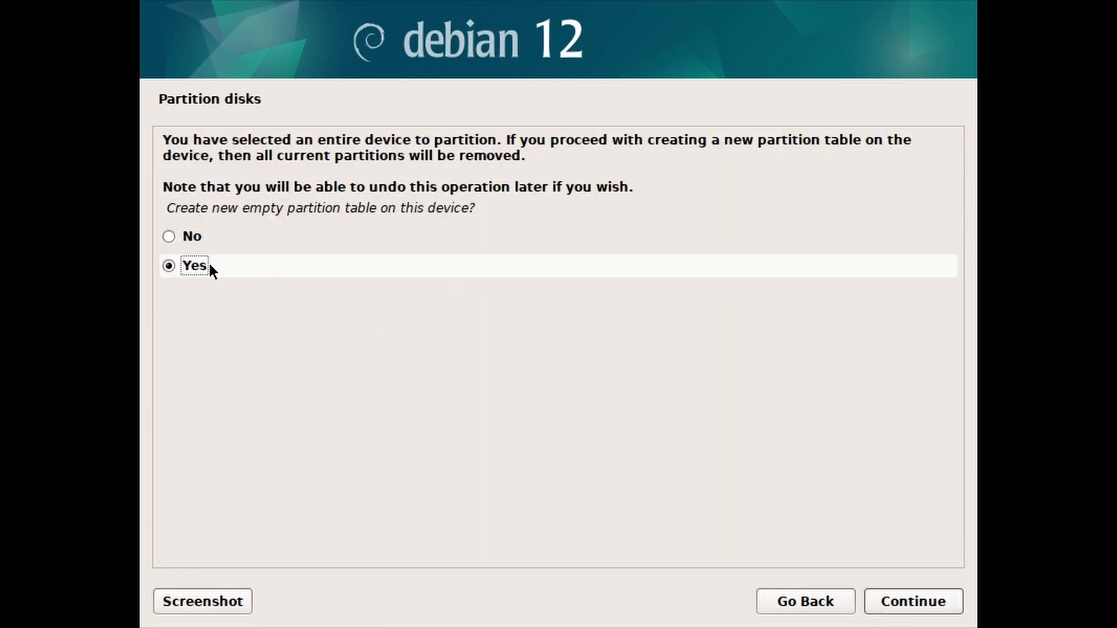
left_click(872, 606)
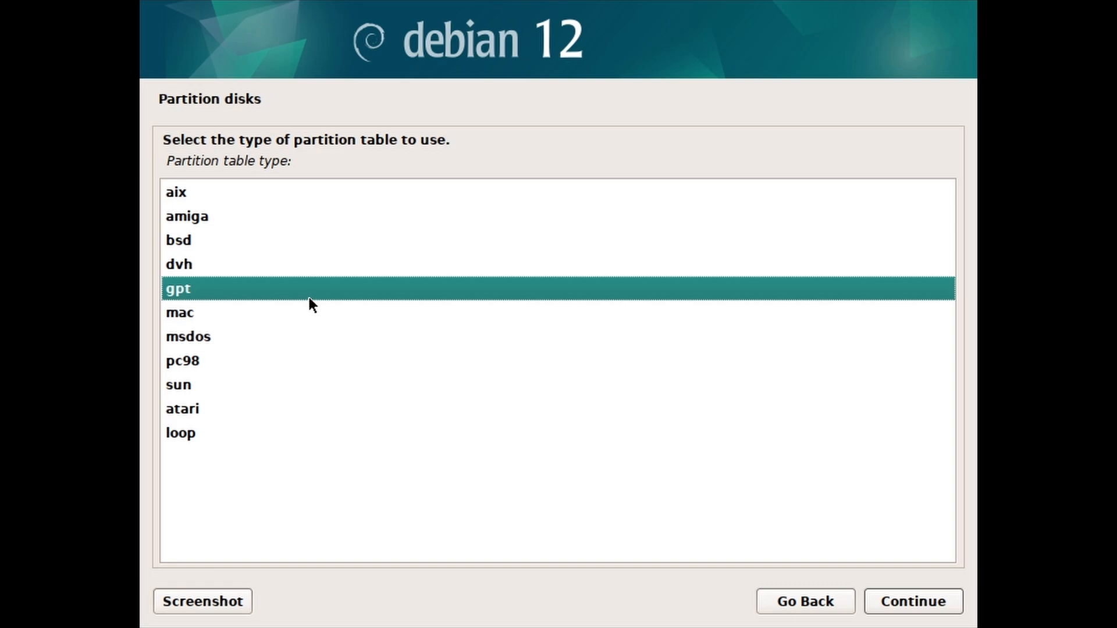
left_click(272, 342)
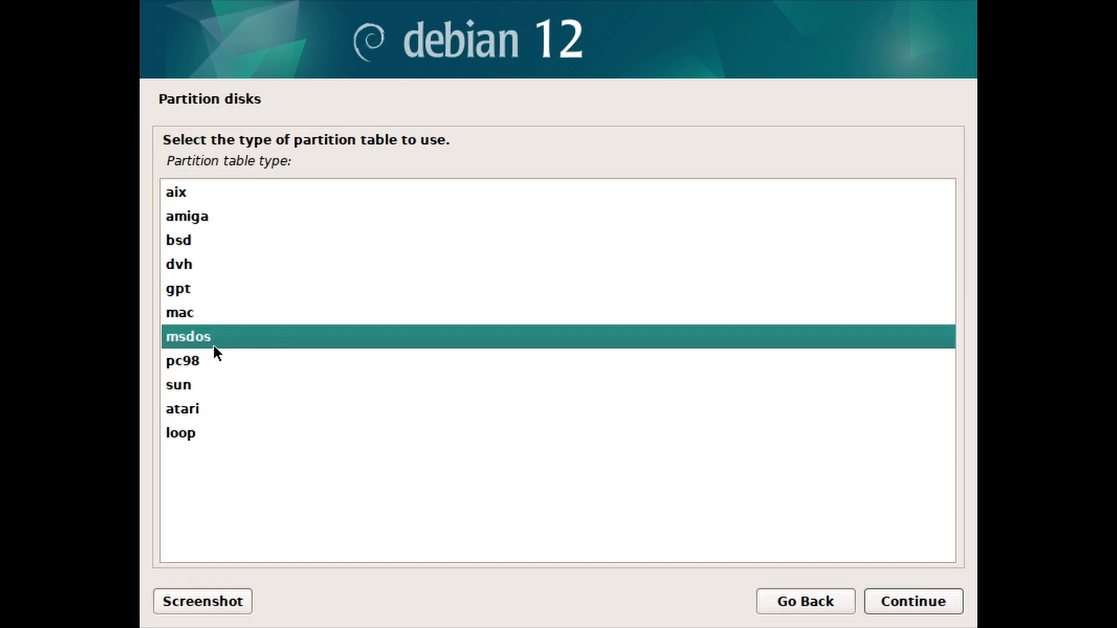
left_click(202, 287)
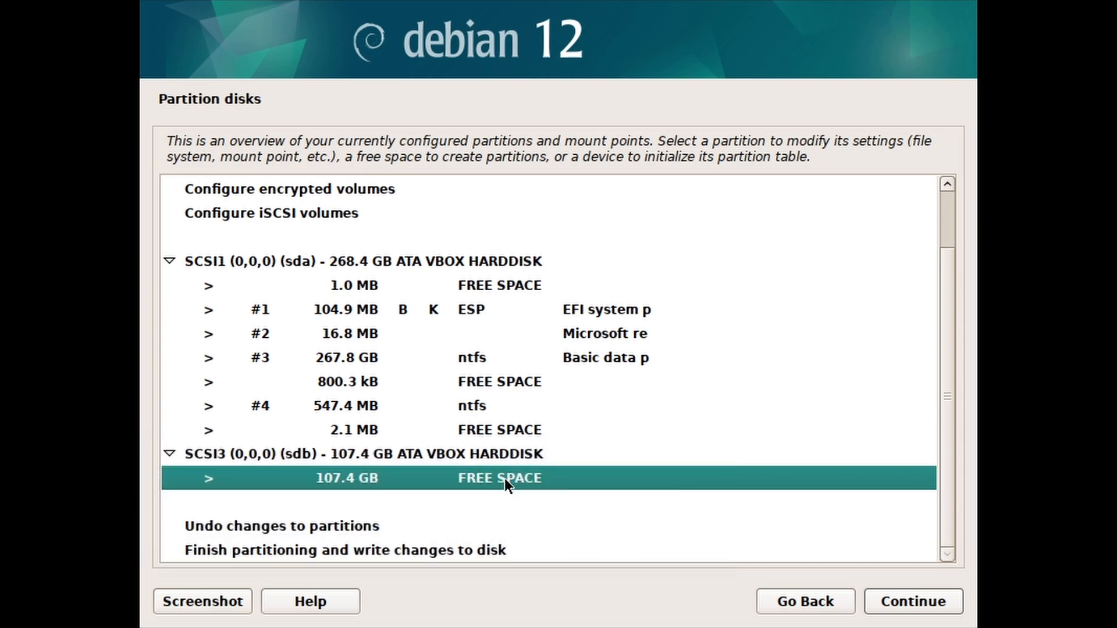
Step: Create a new 500 MB partition at the beginning of the free space on the sdb disk
left_click(877, 604)
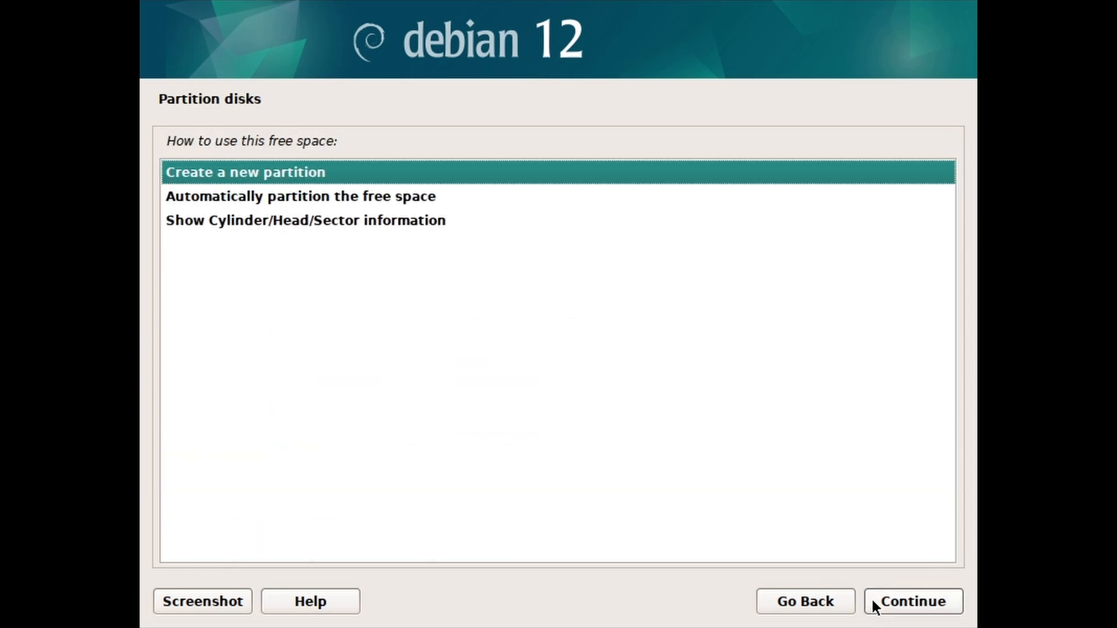
left_click(872, 597)
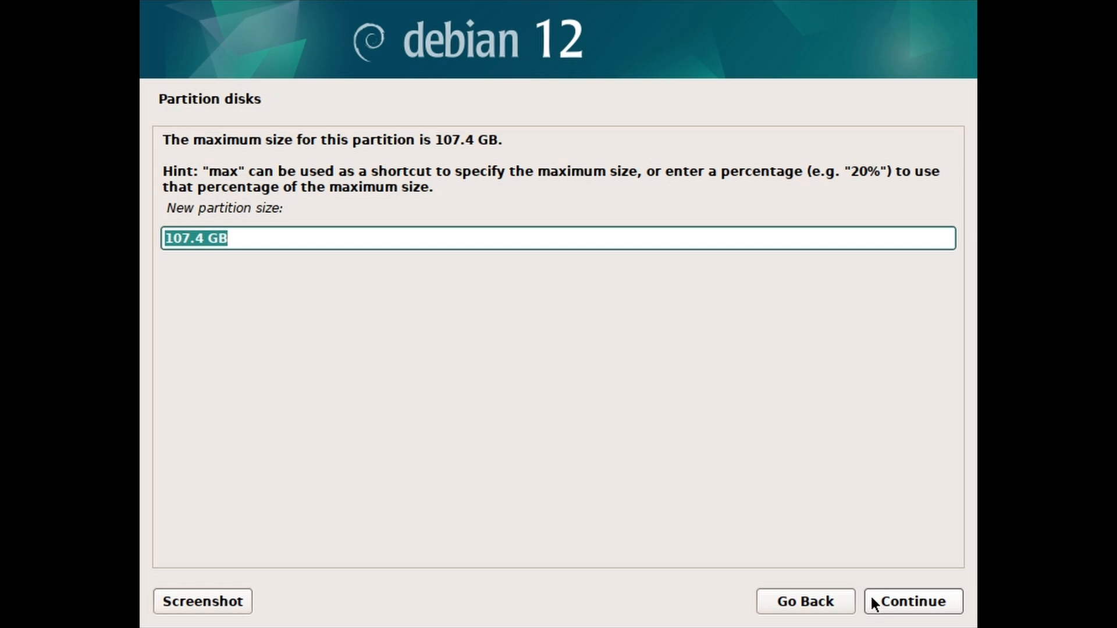
type("500 MB")
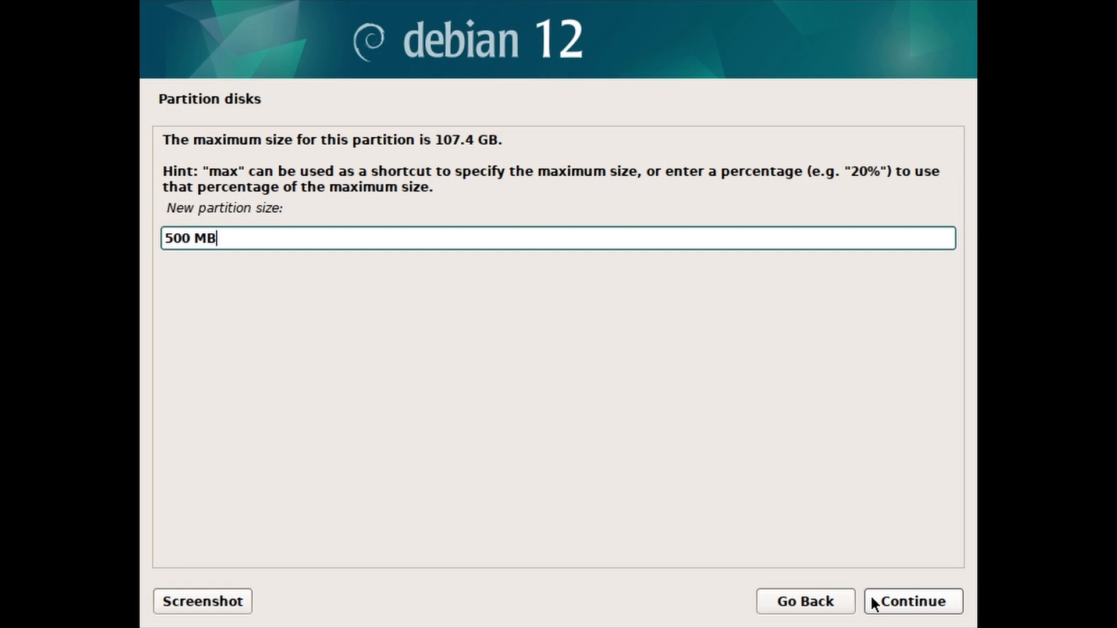
left_click(873, 603)
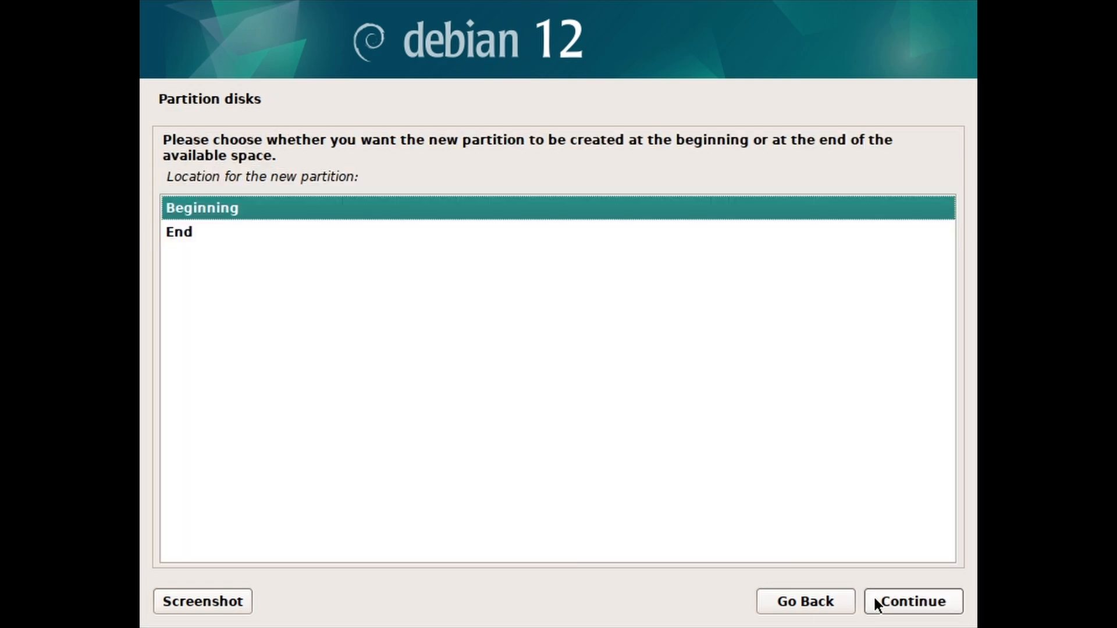
left_click(875, 597)
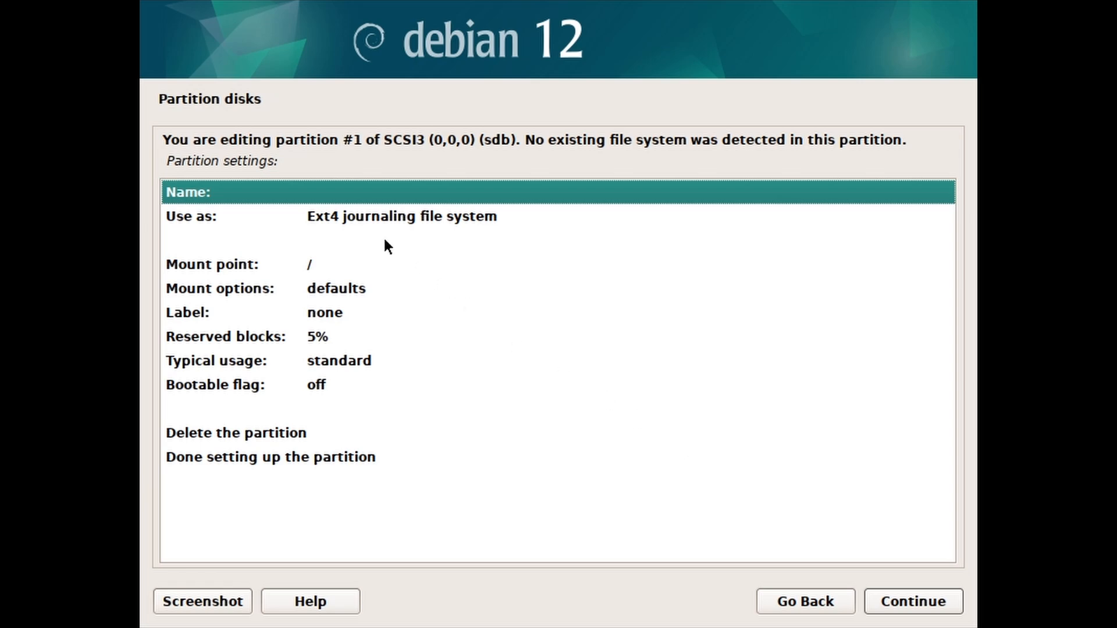
Step: Set the new 500 MB partition on sdb to be used as EFI System Partition
double_click(372, 220)
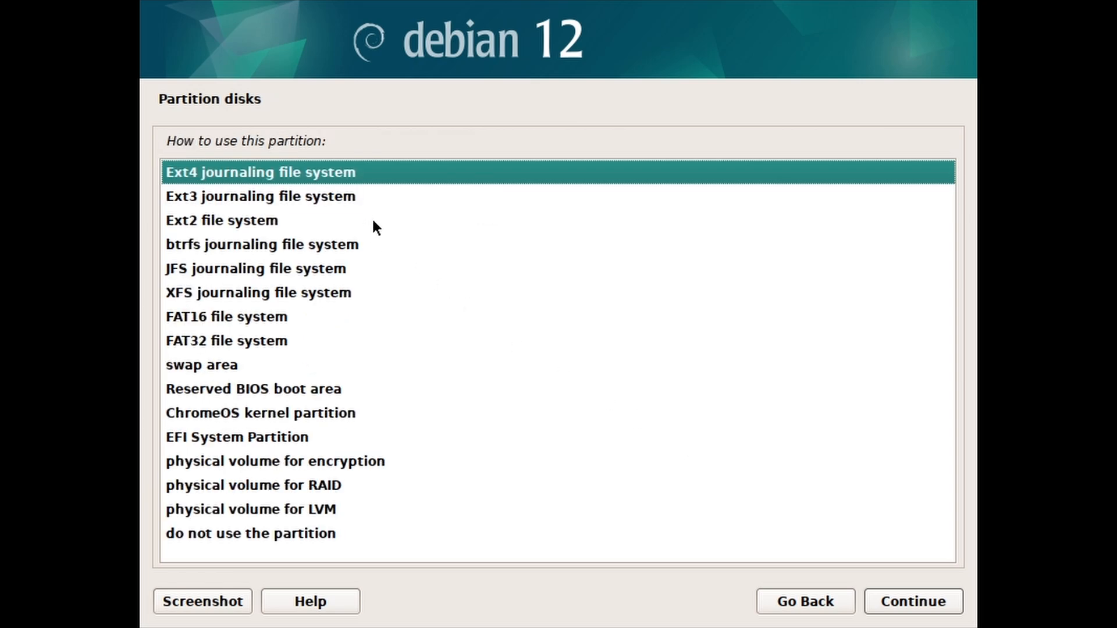
left_click(324, 438)
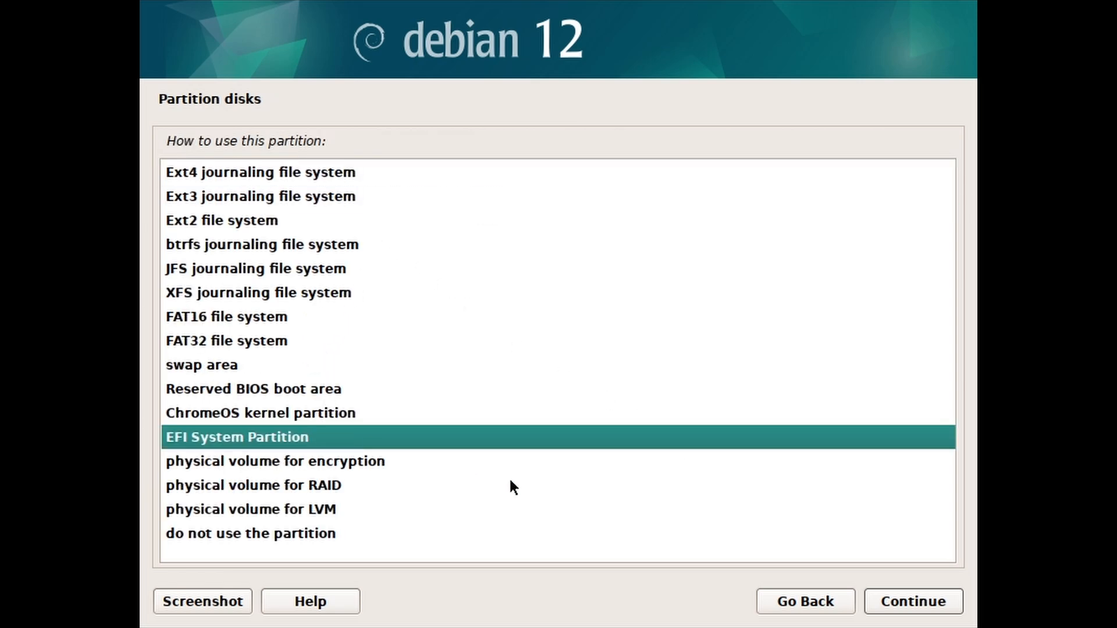
left_click(919, 602)
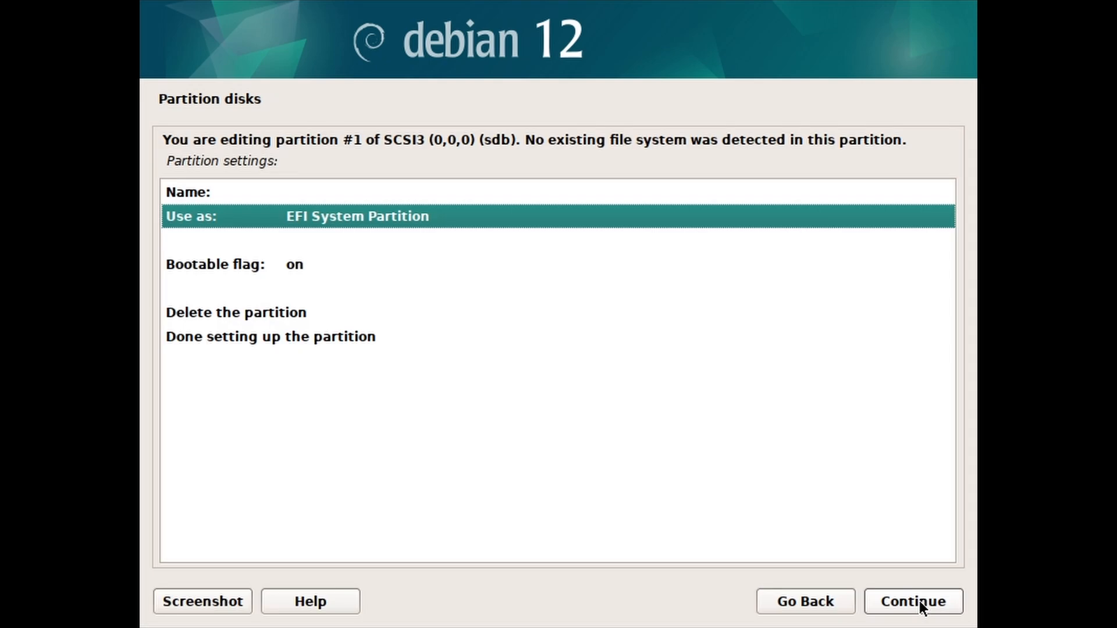
Step: Finish setting up the EFI System Partition on sdb and return to the partition overview
left_click(326, 269)
left_click(346, 337)
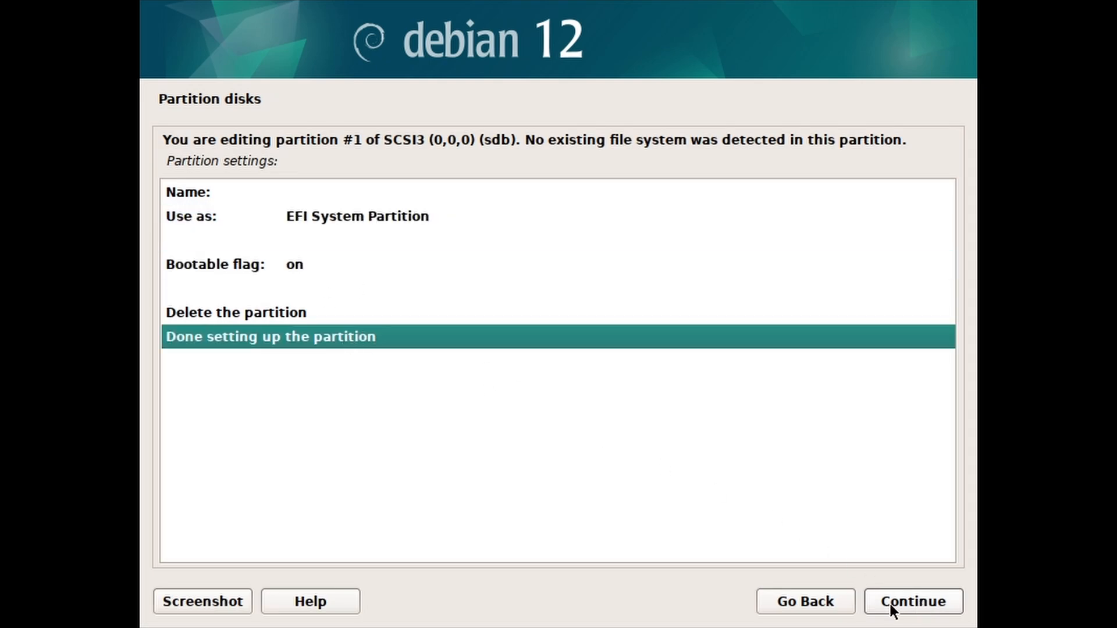
left_click(890, 604)
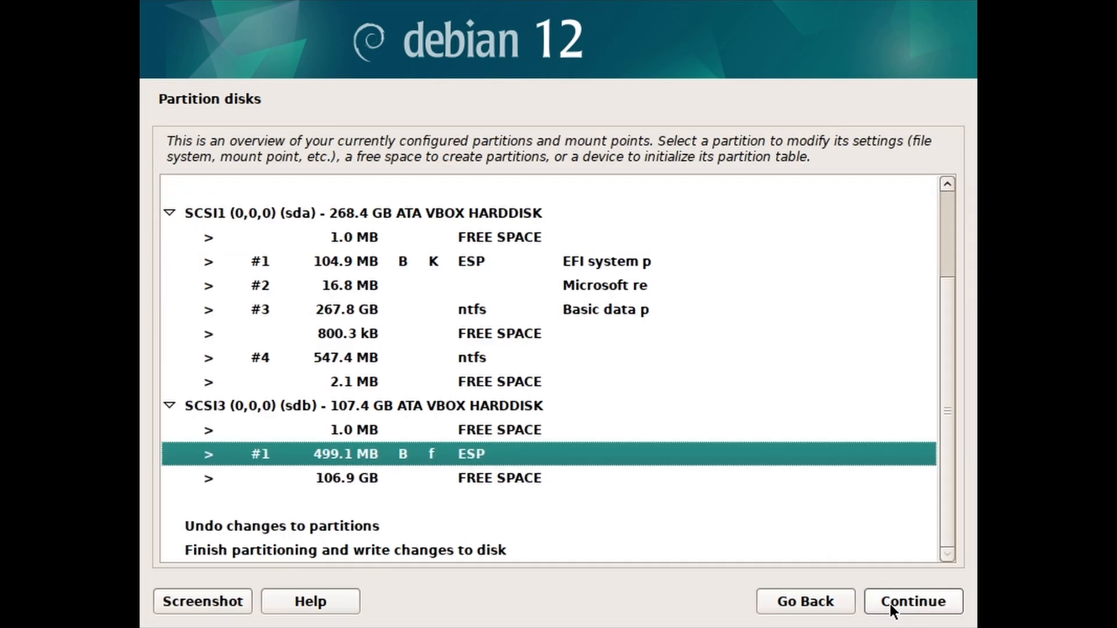
Step: Create a new 100 GB partition at the beginning of the 106.9 GB free space on the sdb disk
left_click(544, 484)
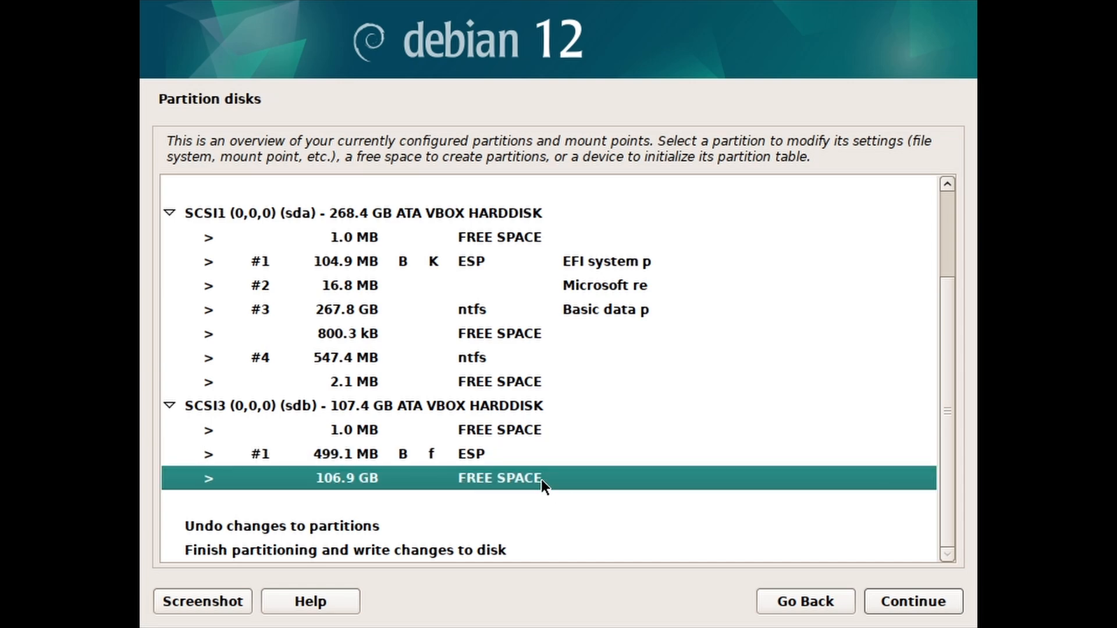
left_click(879, 601)
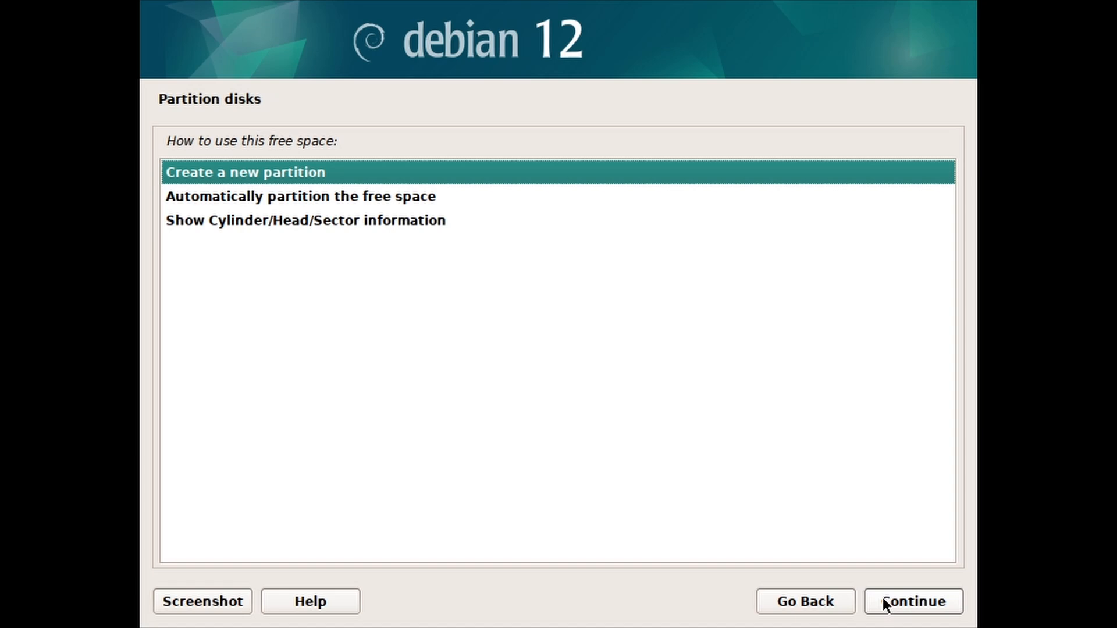
left_click(884, 604)
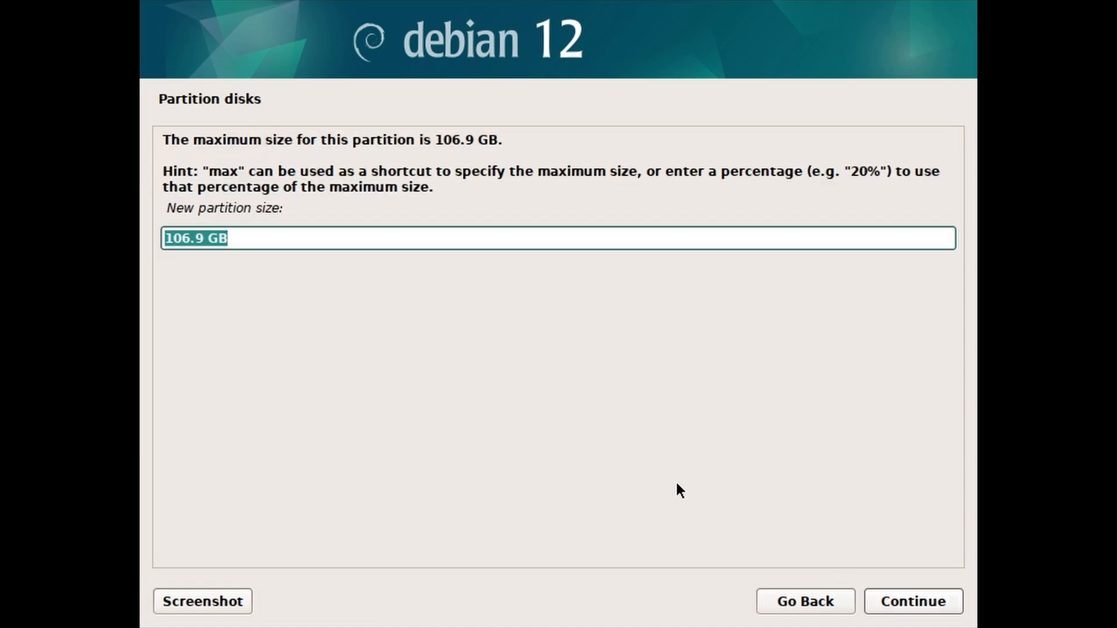
left_click(195, 240)
left_click_drag(207, 240, 175, 240)
type("0")
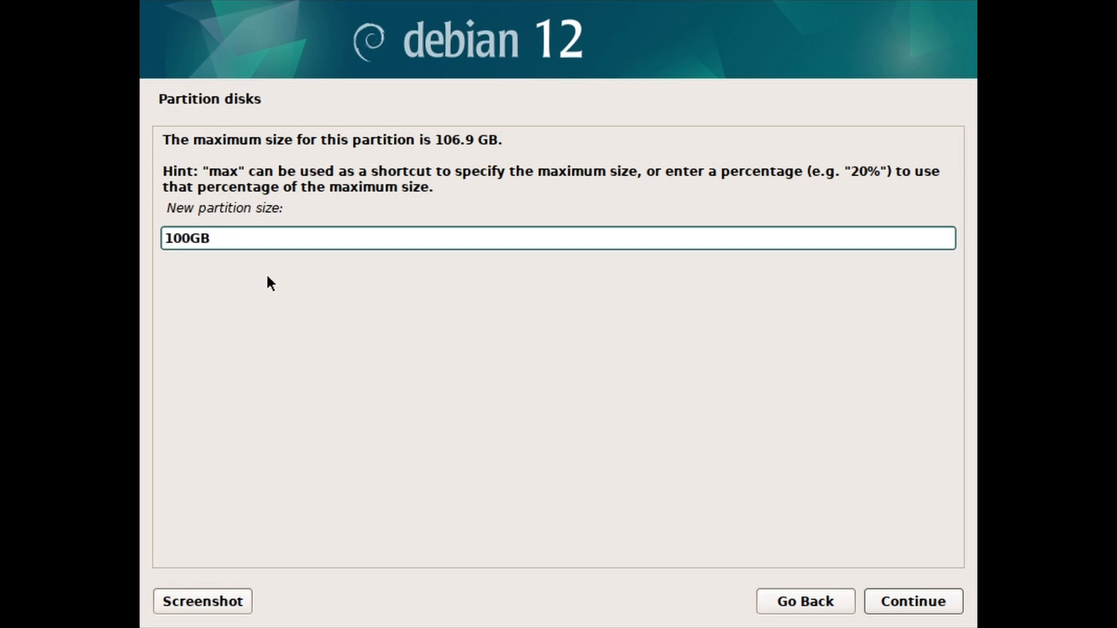
left_click(887, 604)
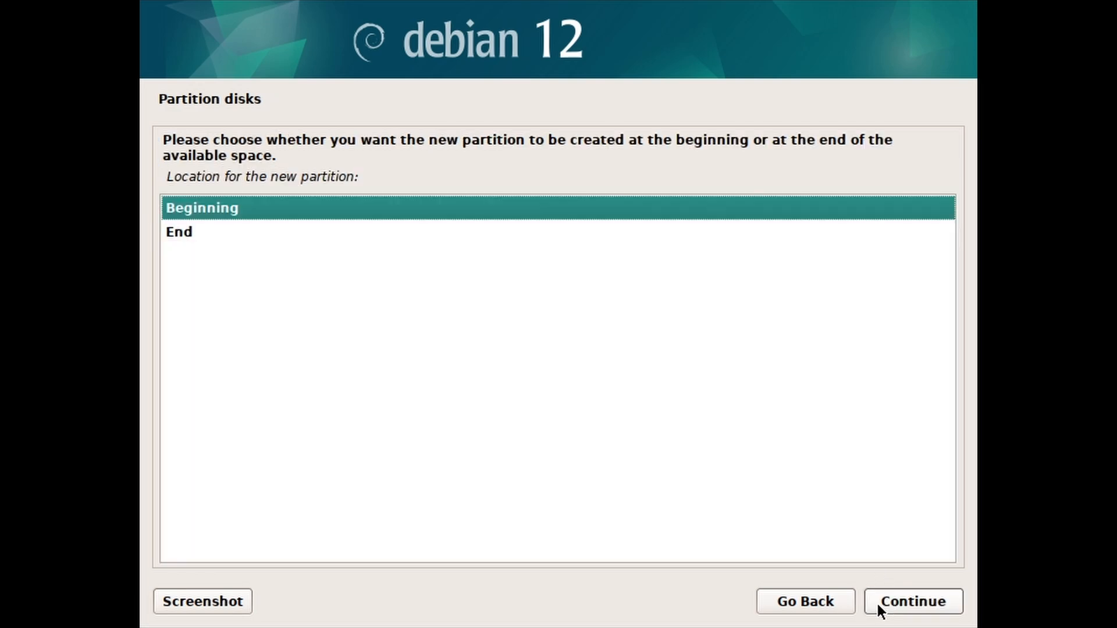
left_click(877, 601)
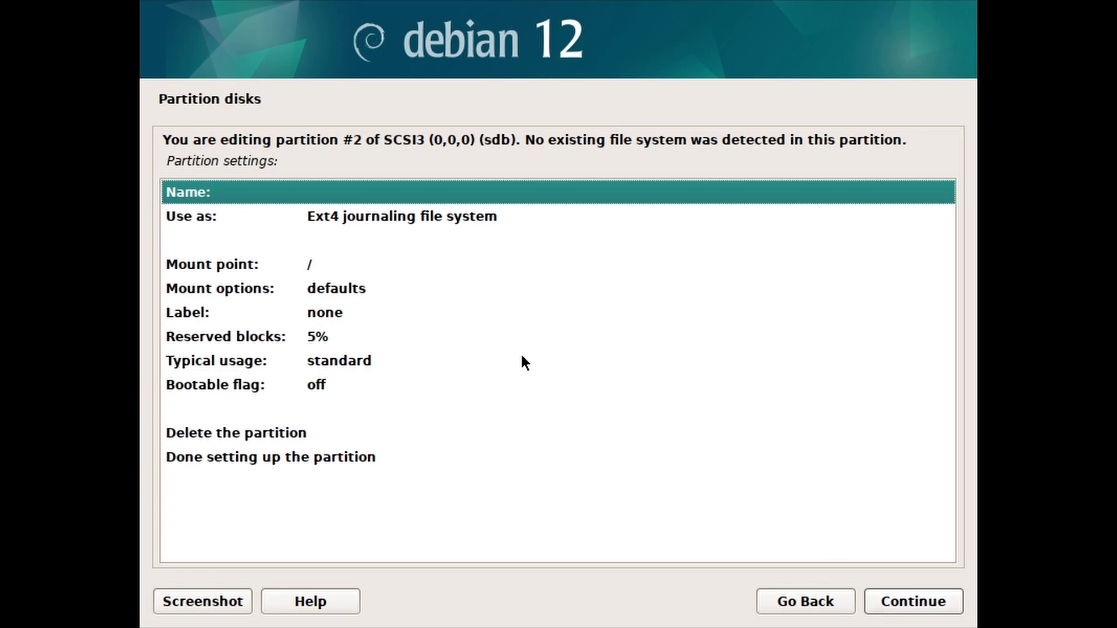
Step: Set up the 100 GB partition as Ext4 journaling file system with / as its mount point
left_click(342, 220)
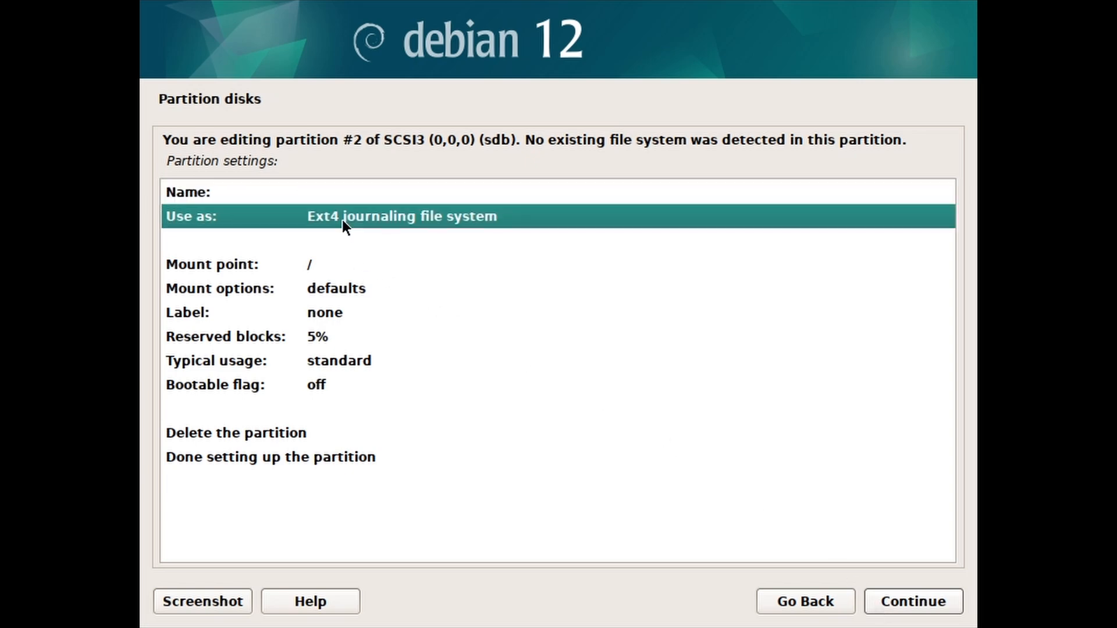
double_click(342, 219)
left_click(318, 175)
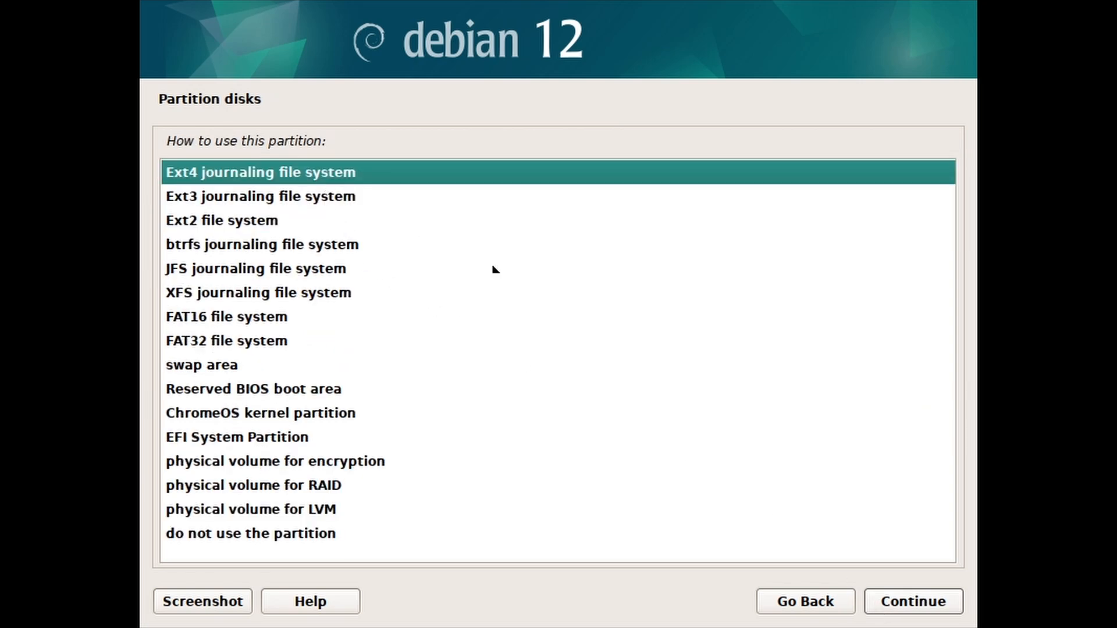
left_click(879, 604)
left_click(356, 272)
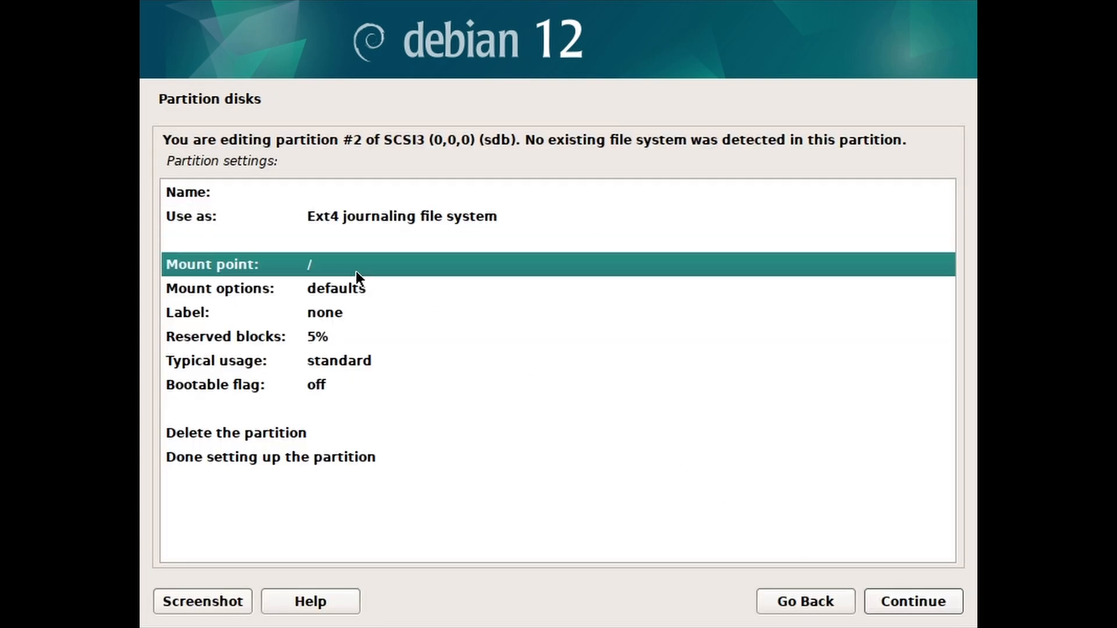
double_click(356, 266)
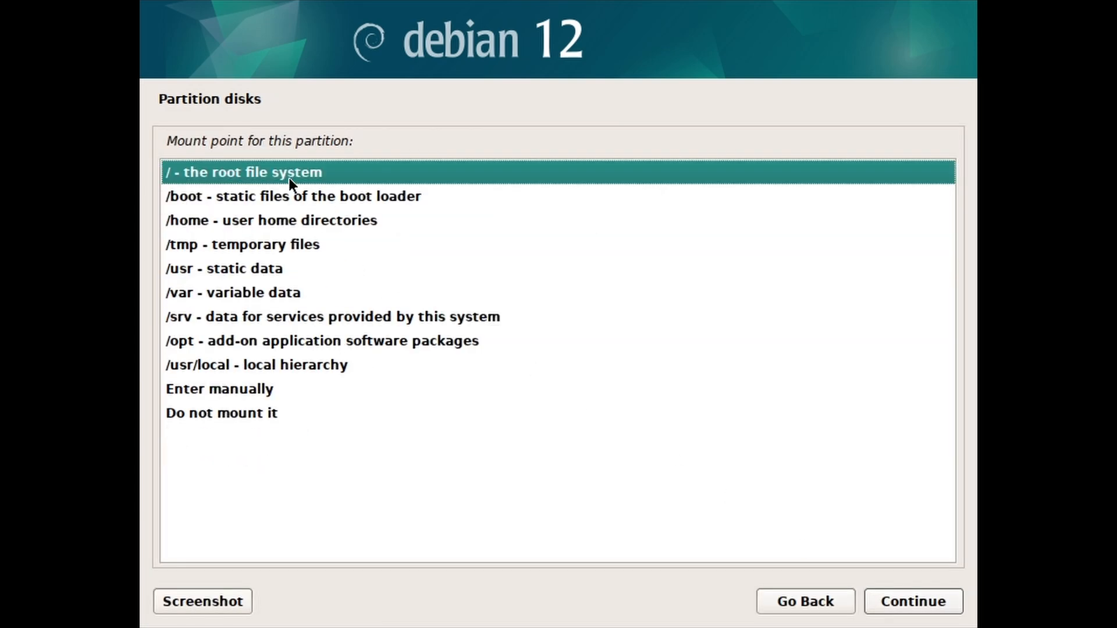
left_click(883, 603)
left_click(364, 457)
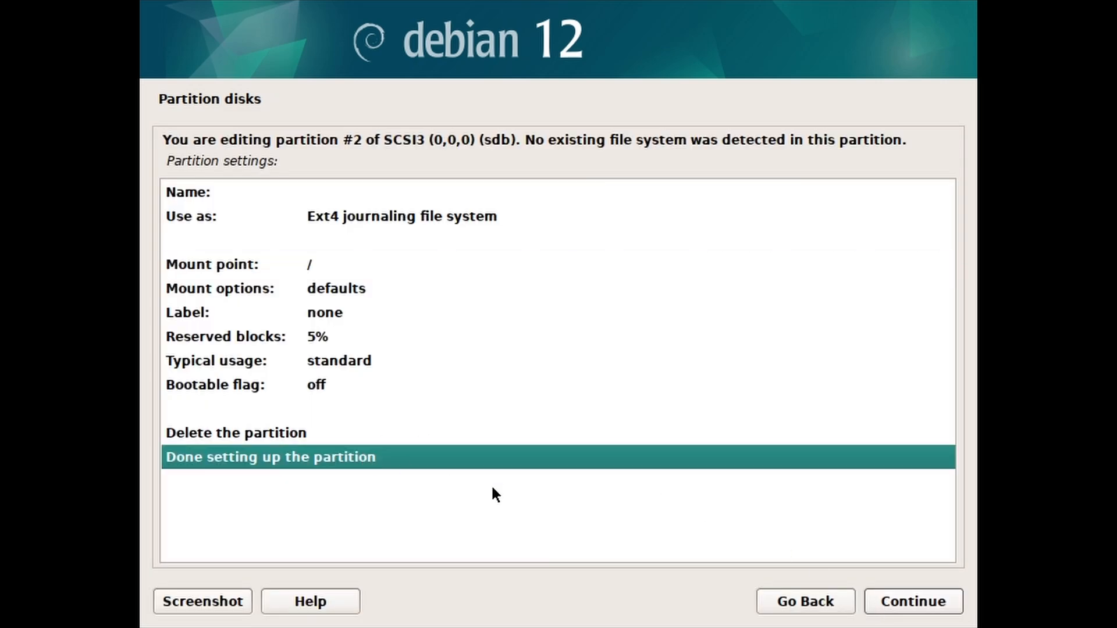
left_click(887, 606)
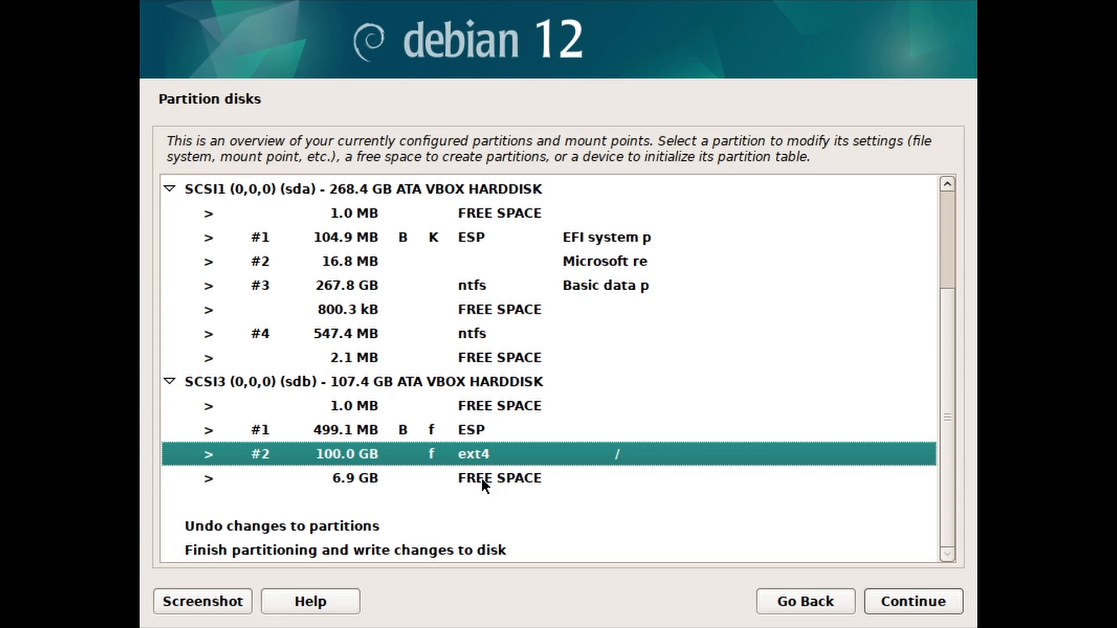
Step: Create a new partition using all of the remaining 6.9 GB free space on the sdb disk
left_click(482, 479)
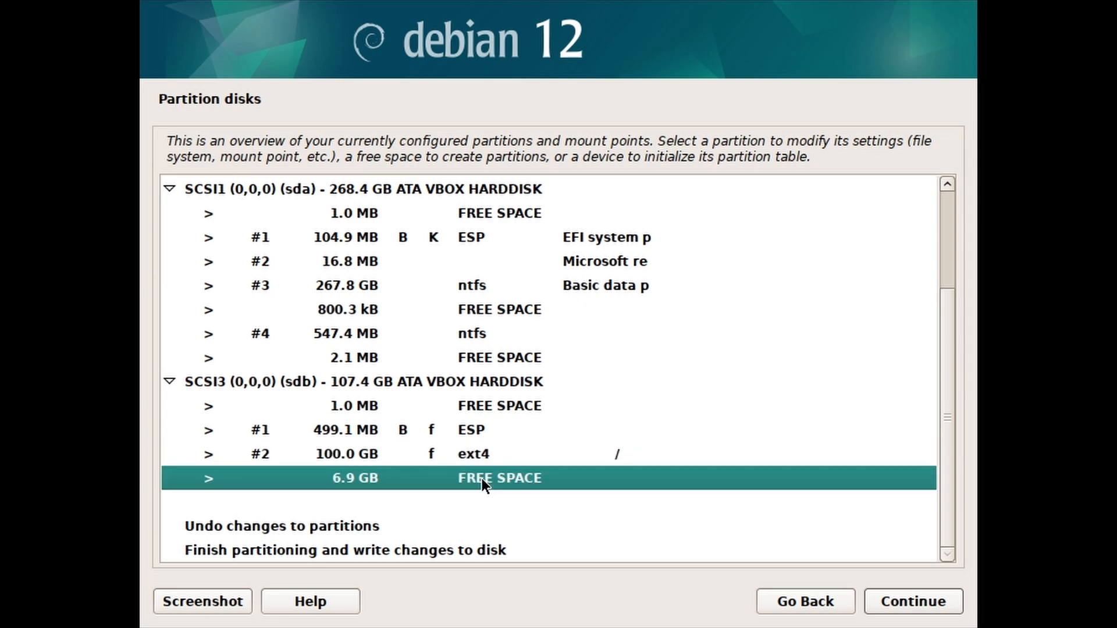
left_click(890, 605)
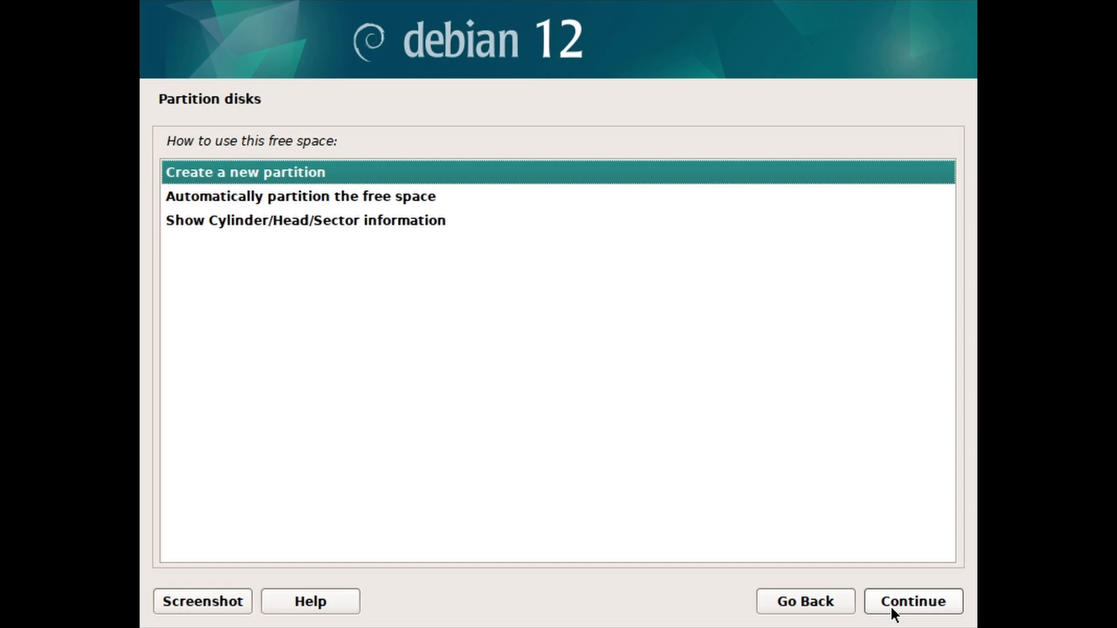
left_click(890, 604)
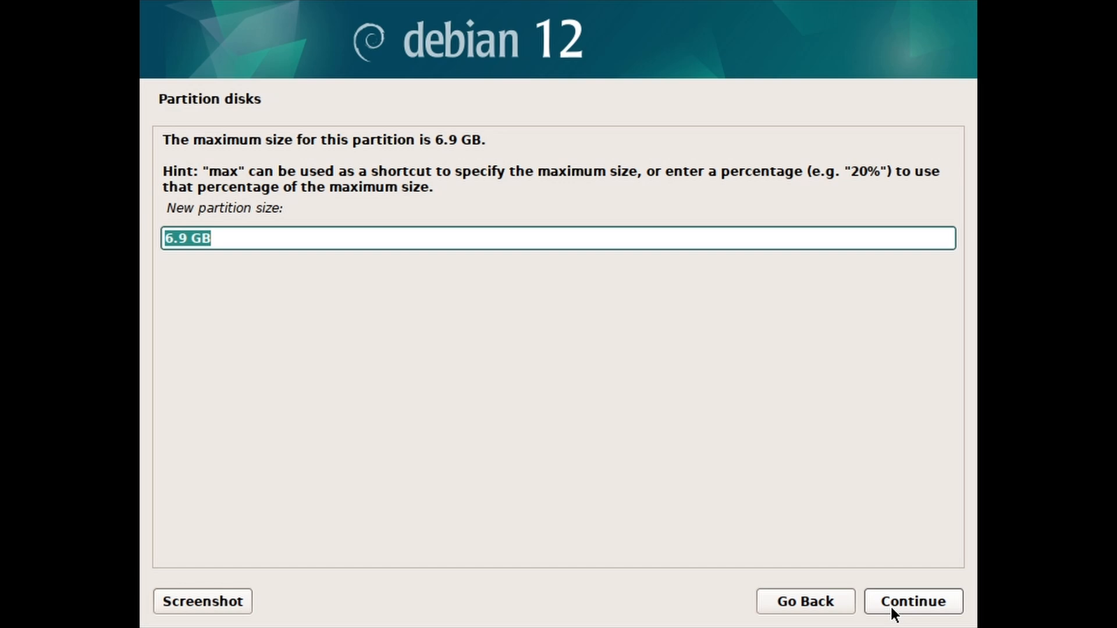
left_click(890, 604)
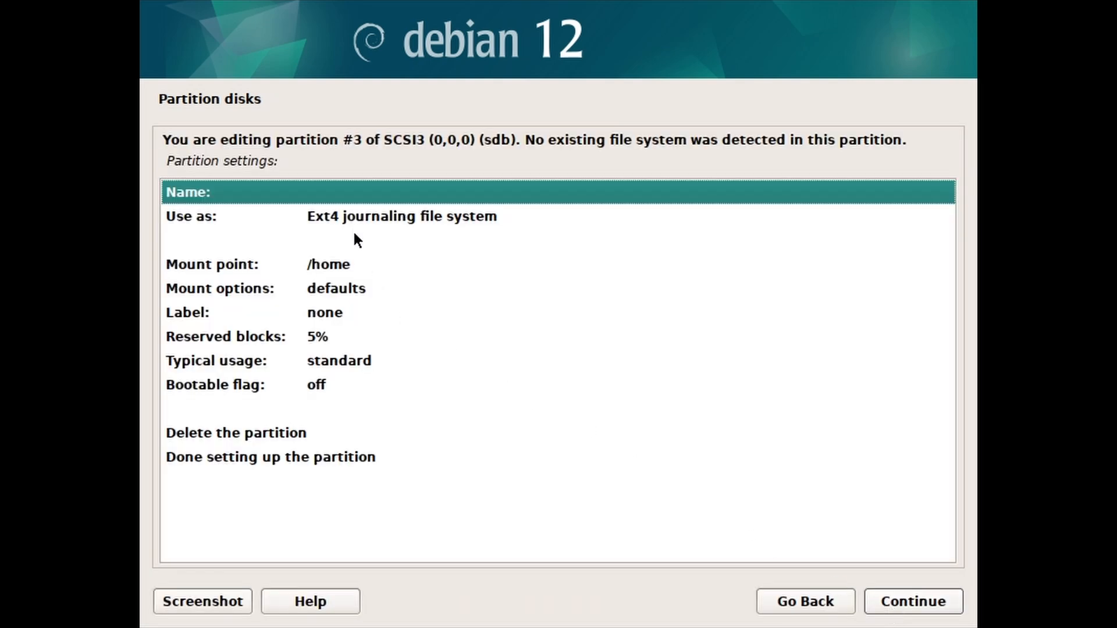
Step: Set the 6.9 GB partition on sdb to be used as swap area and finish setting it up
left_click(356, 224)
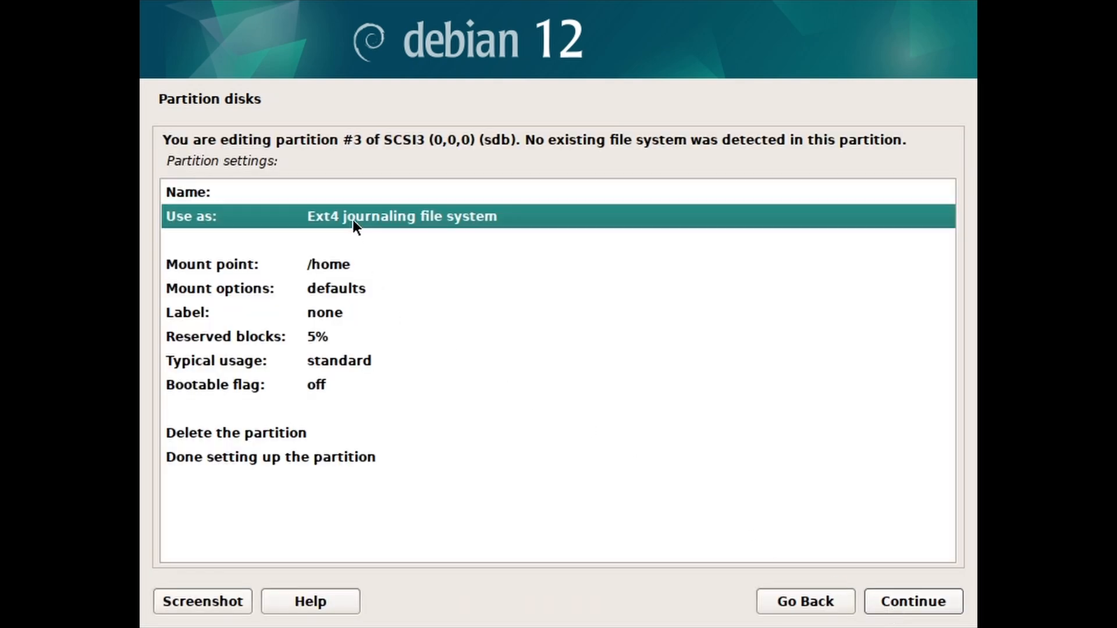
double_click(352, 219)
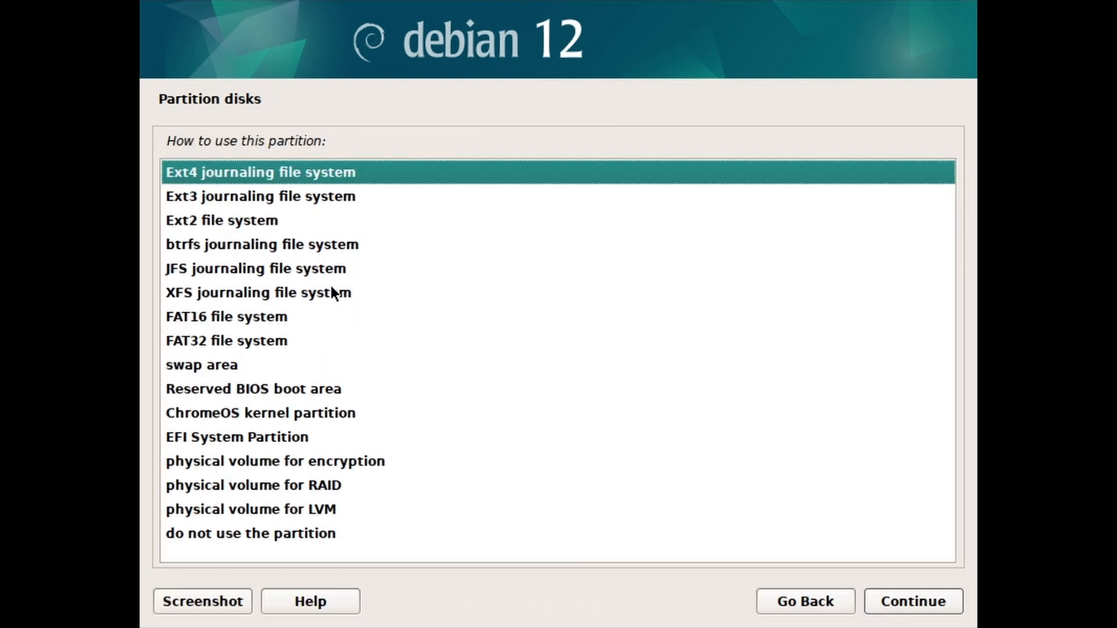
left_click(269, 365)
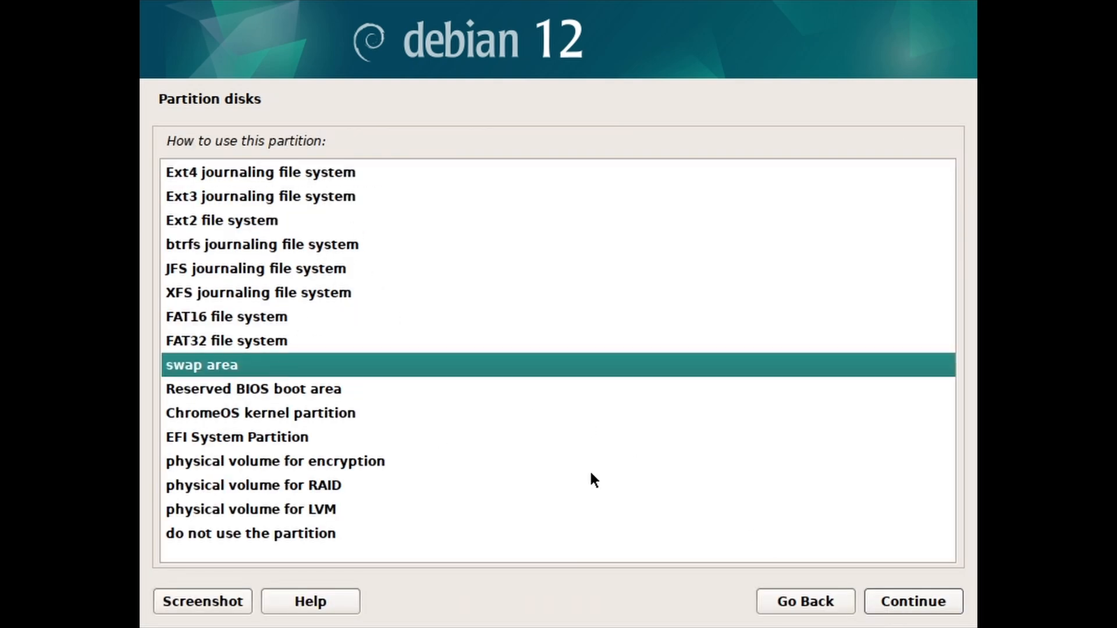
left_click(889, 605)
left_click(373, 340)
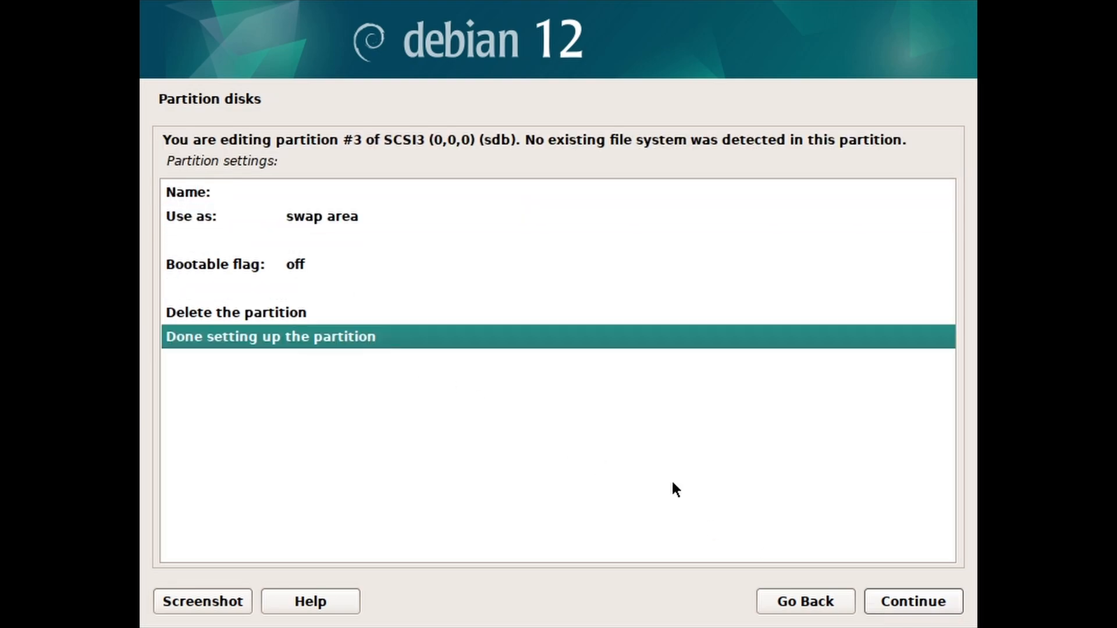
left_click(887, 605)
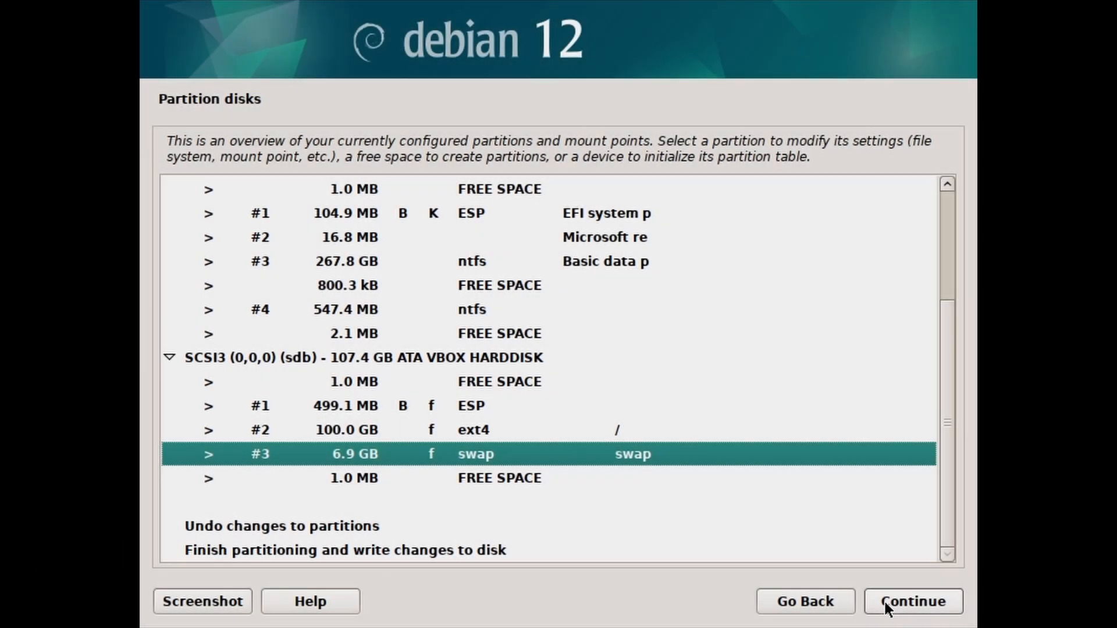
Step: Finish partitioning and agree to write the changes to the disks
left_click(479, 549)
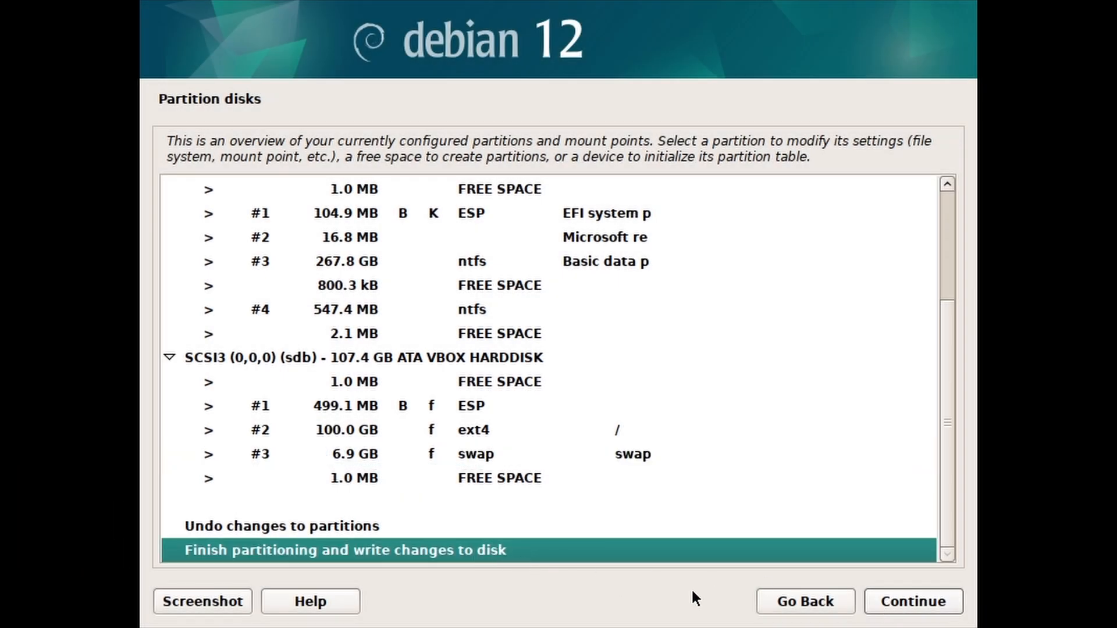
left_click(886, 606)
left_click(188, 362)
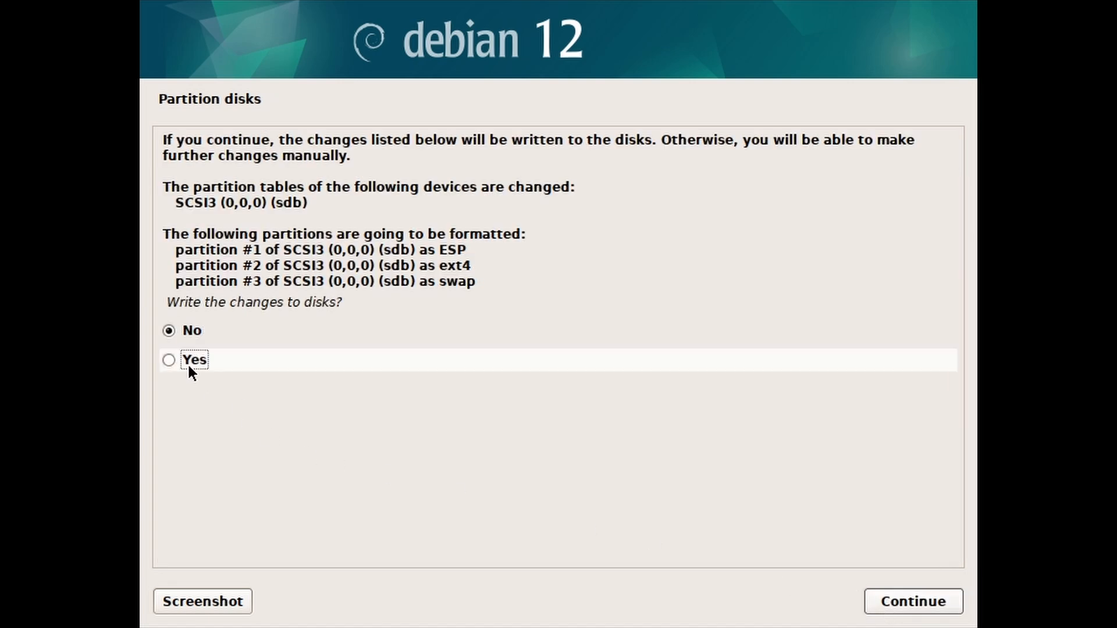
left_click(877, 602)
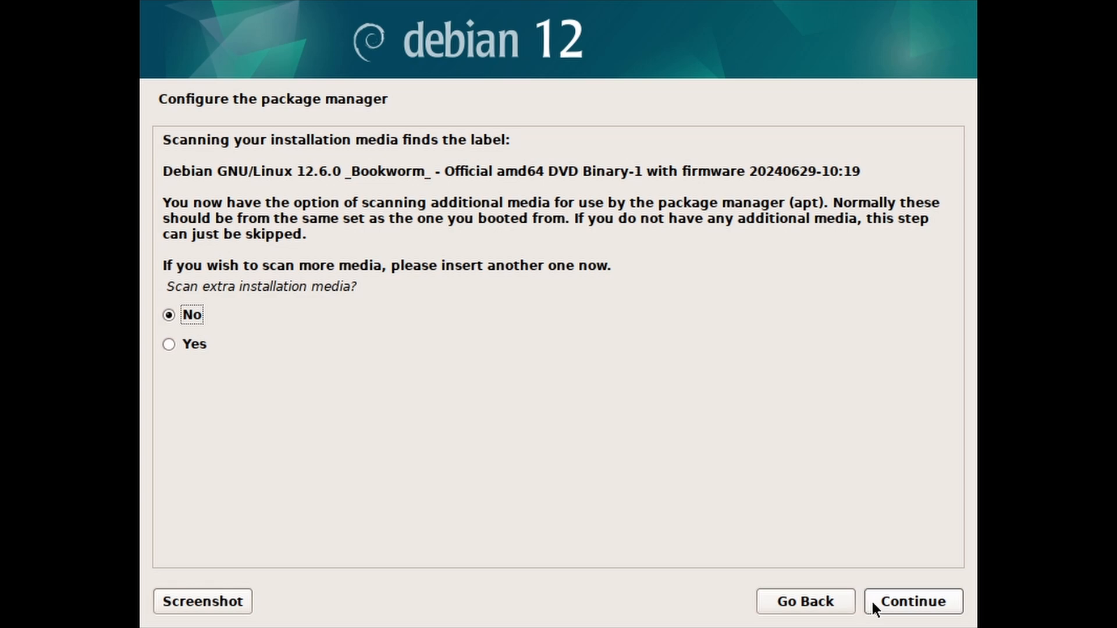
Step: Configure the package manager without extra installation media, using the United States network mirror deb.debian.org and no HTTP proxy
left_click(871, 600)
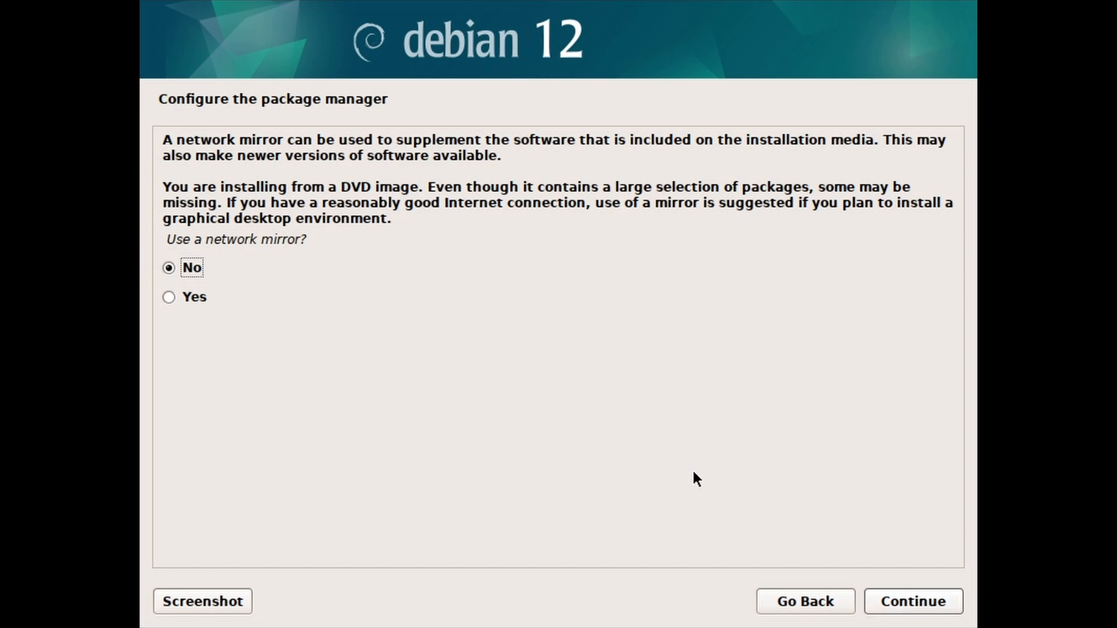
left_click(177, 297)
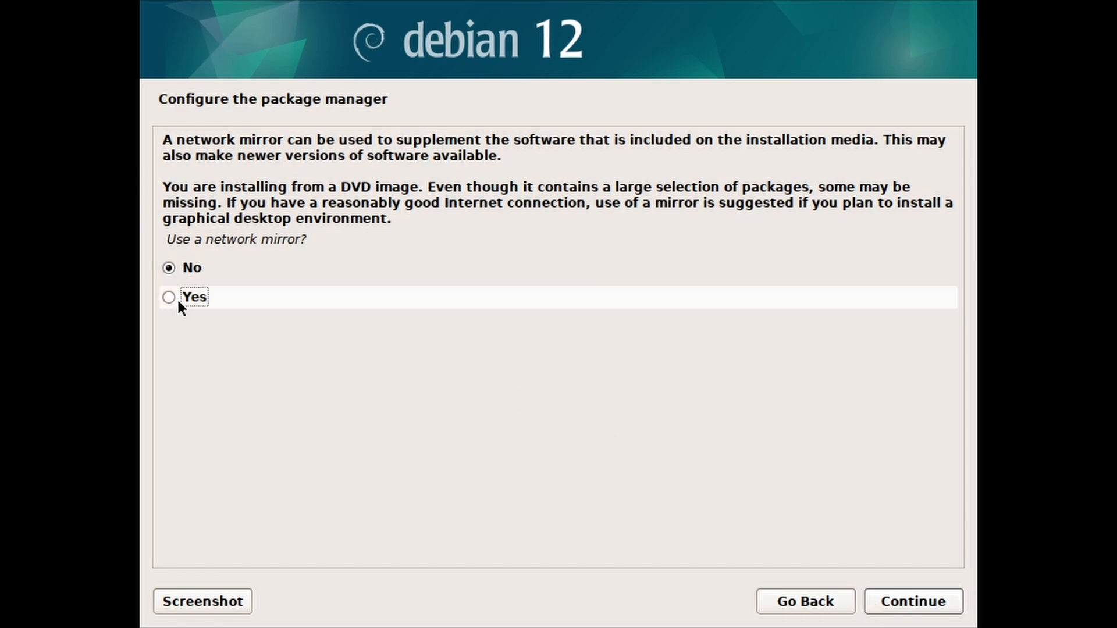
left_click(873, 600)
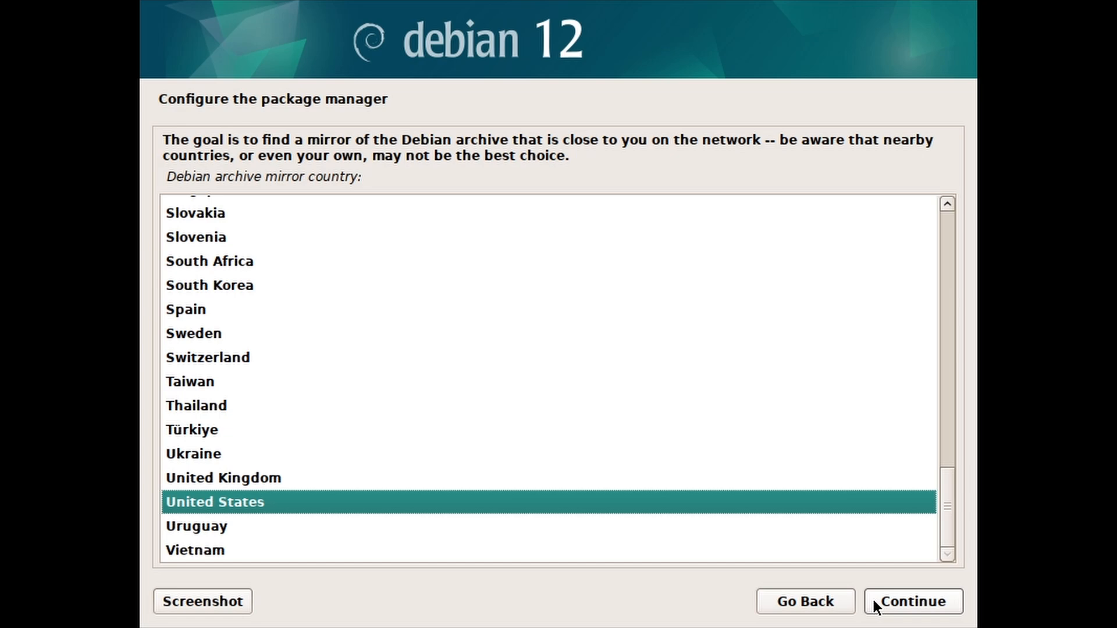
left_click(874, 603)
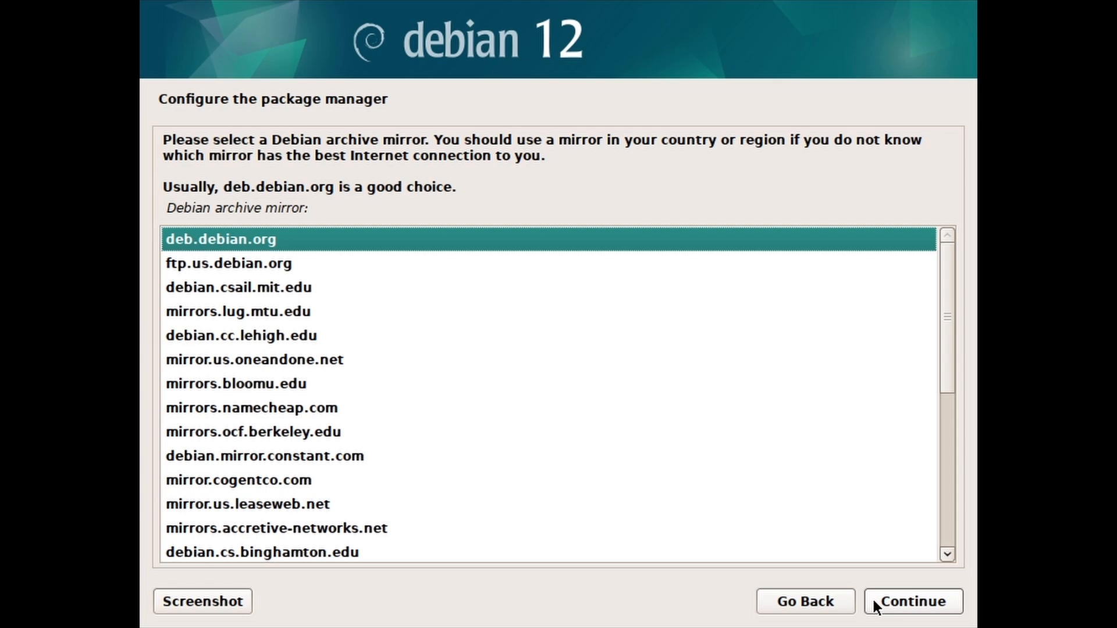
left_click(874, 603)
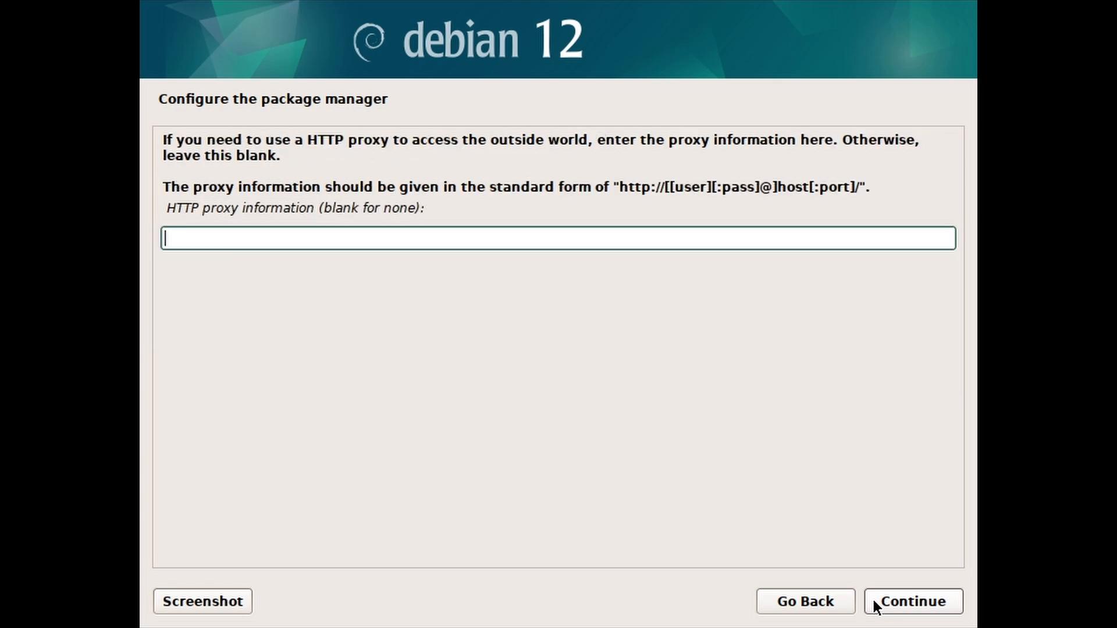
left_click(874, 604)
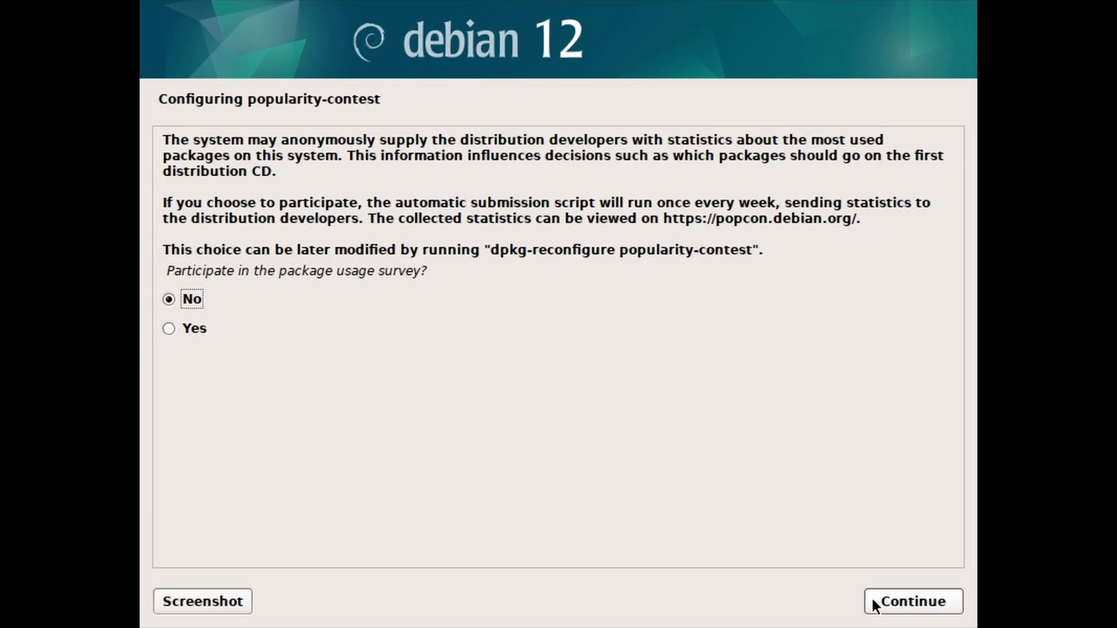
Step: Decline the package usage survey and install GNOME and standard system utilities, with Debian desktop environment unselected
left_click(874, 604)
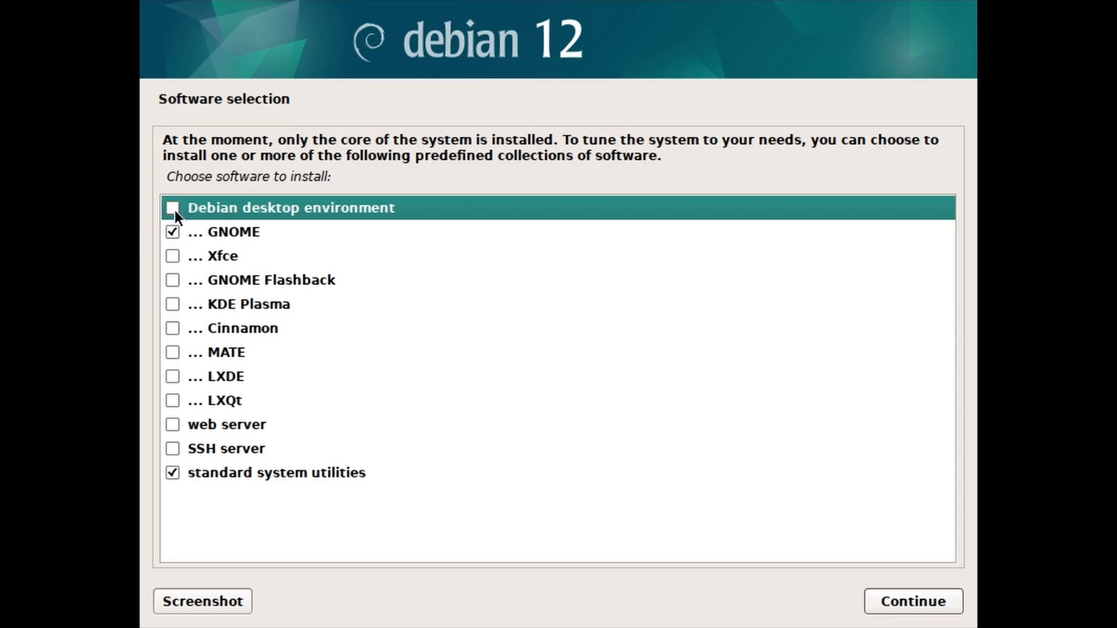
left_click(234, 231)
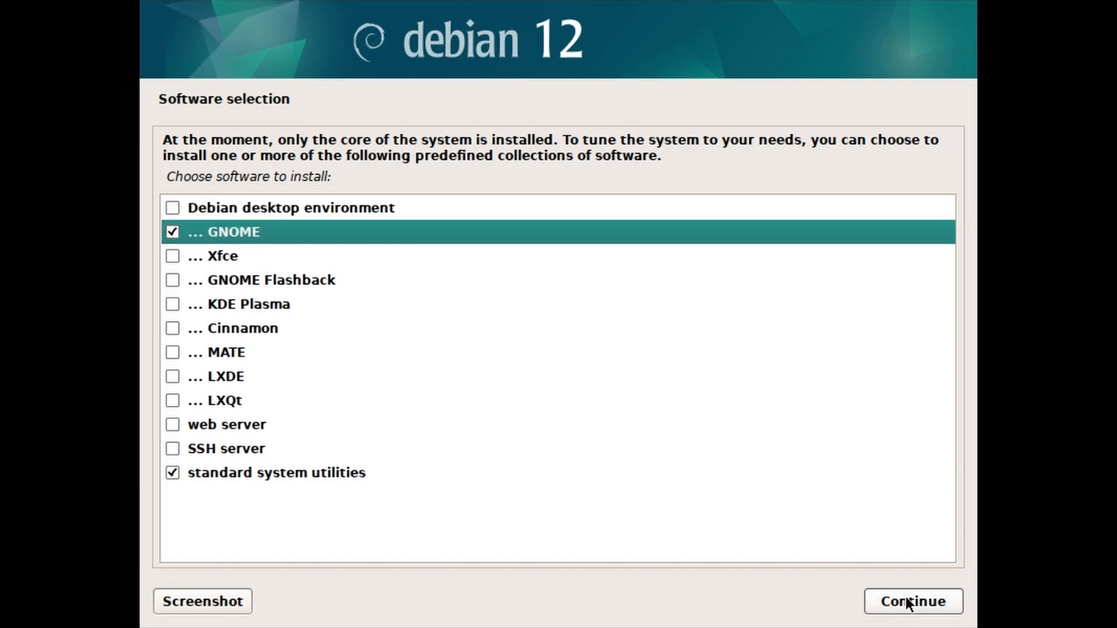
left_click(877, 607)
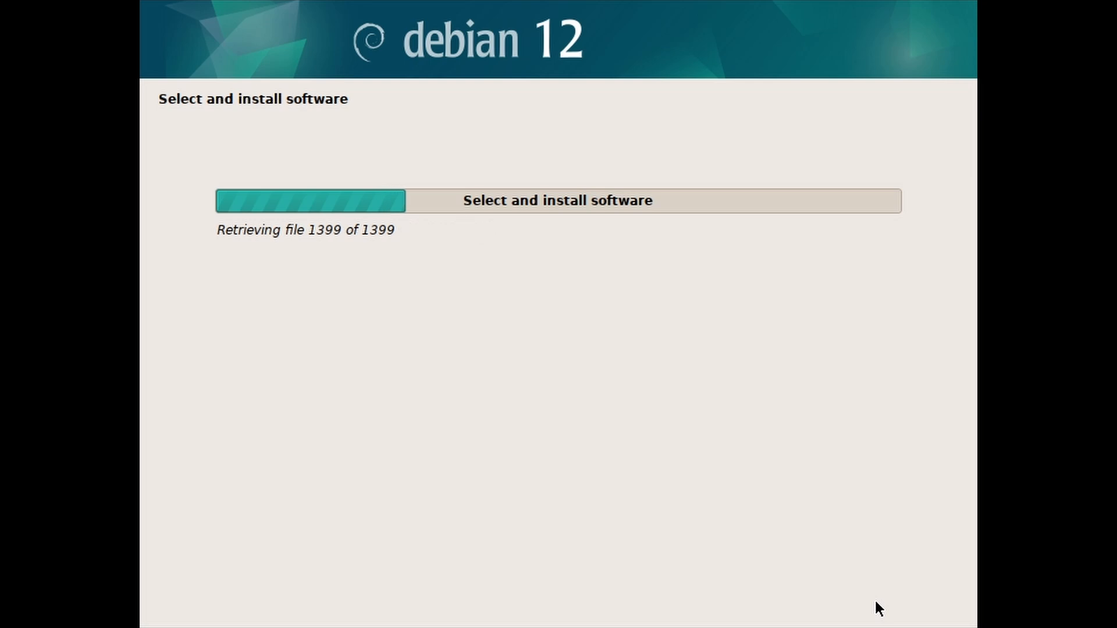